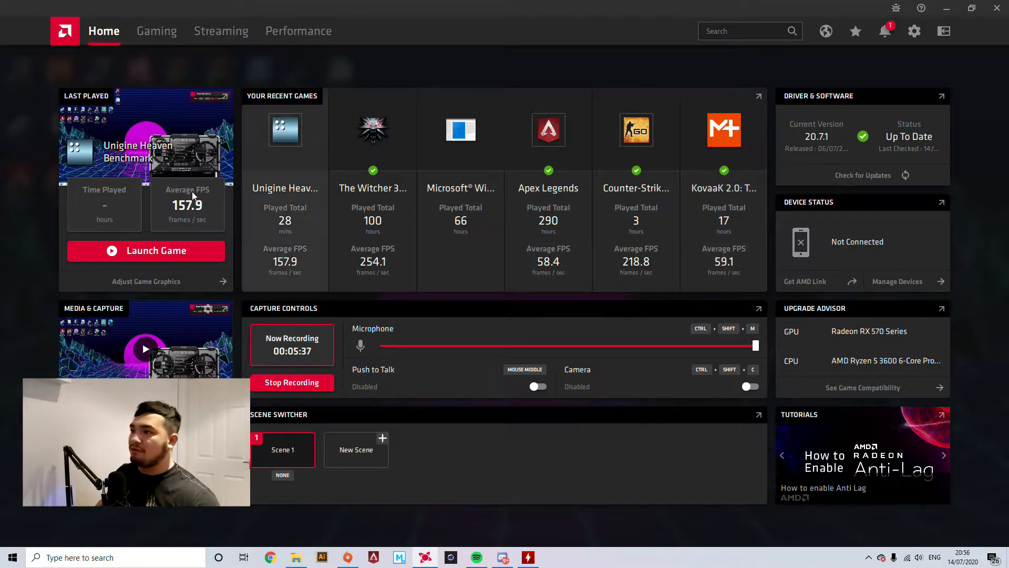
pyautogui.click(282, 33)
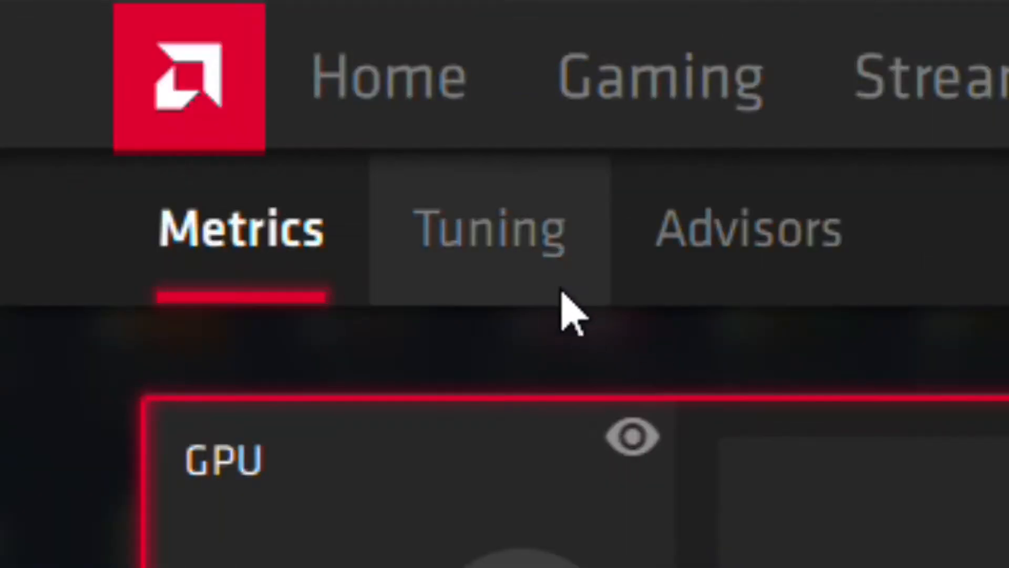
pyautogui.click(488, 252)
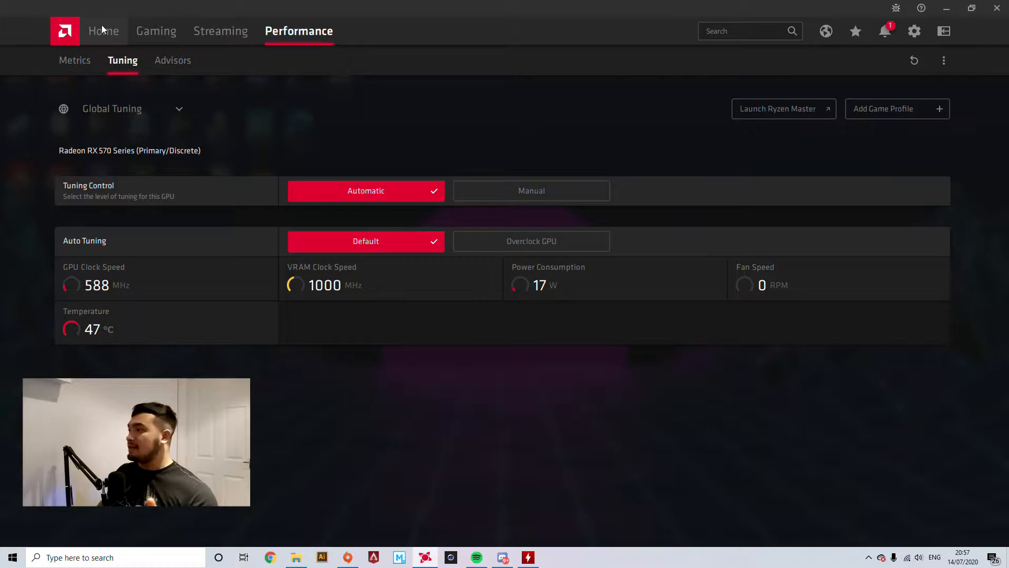
pyautogui.click(102, 26)
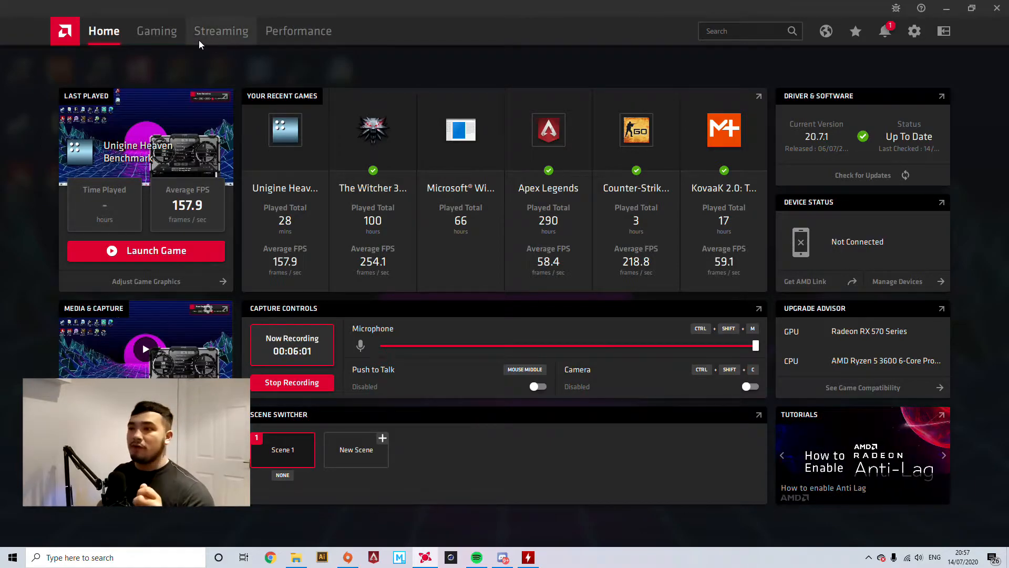
pyautogui.click(161, 32)
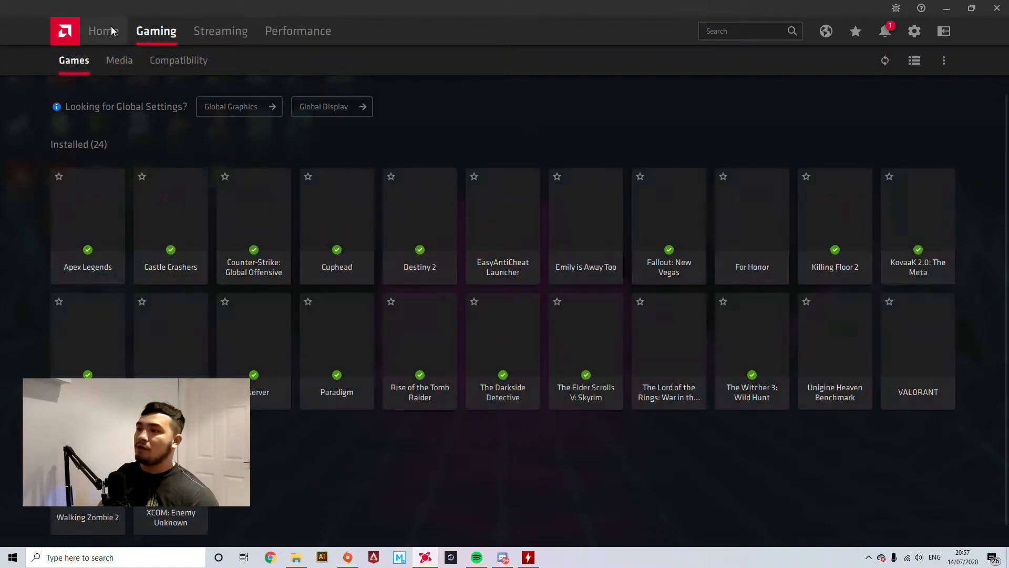
pyautogui.click(108, 30)
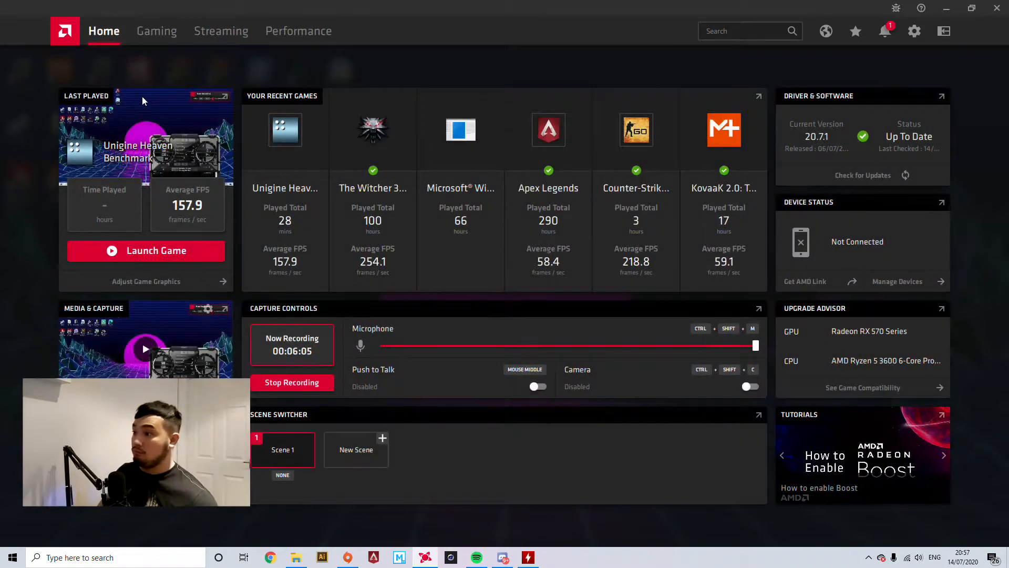
# Step: Open the GPU performance tuning page and set the tuning control to Manual
pyautogui.click(294, 36)
pyautogui.click(123, 60)
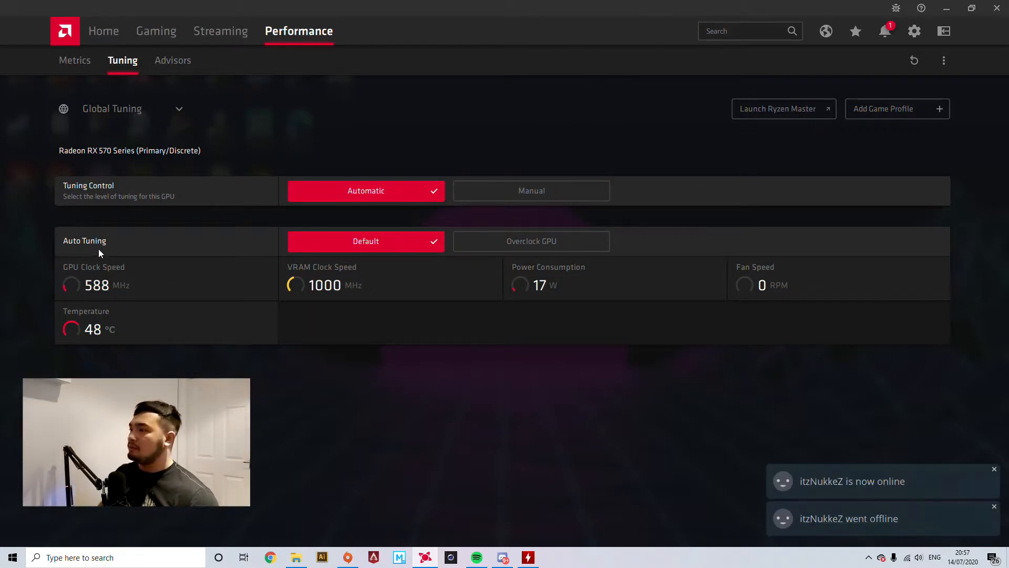
pyautogui.click(515, 193)
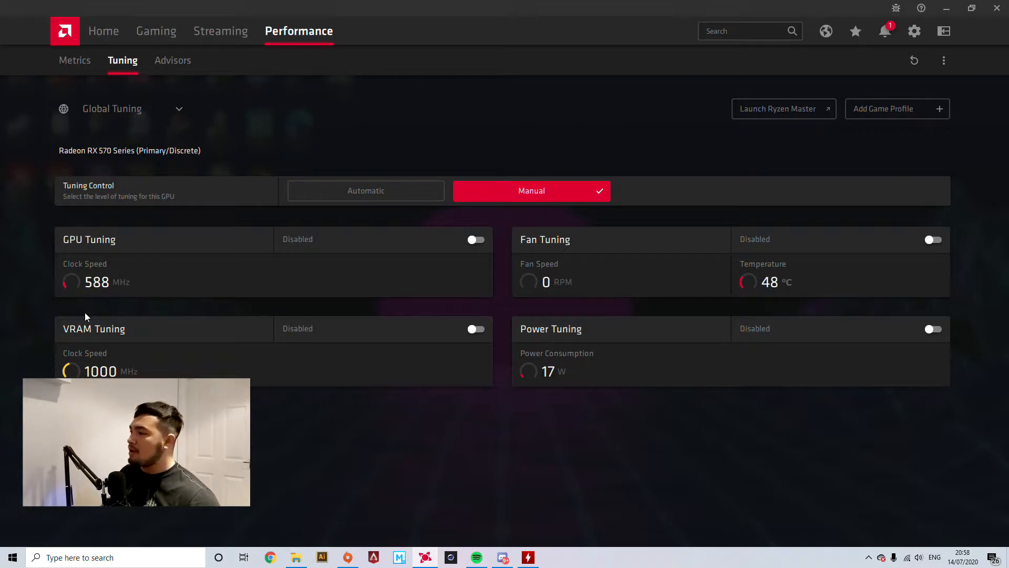
# Step: Enable GPU Tuning, VRAM Tuning and Power Tuning for the graphics card, with Fan Tuning switched off
pyautogui.click(476, 239)
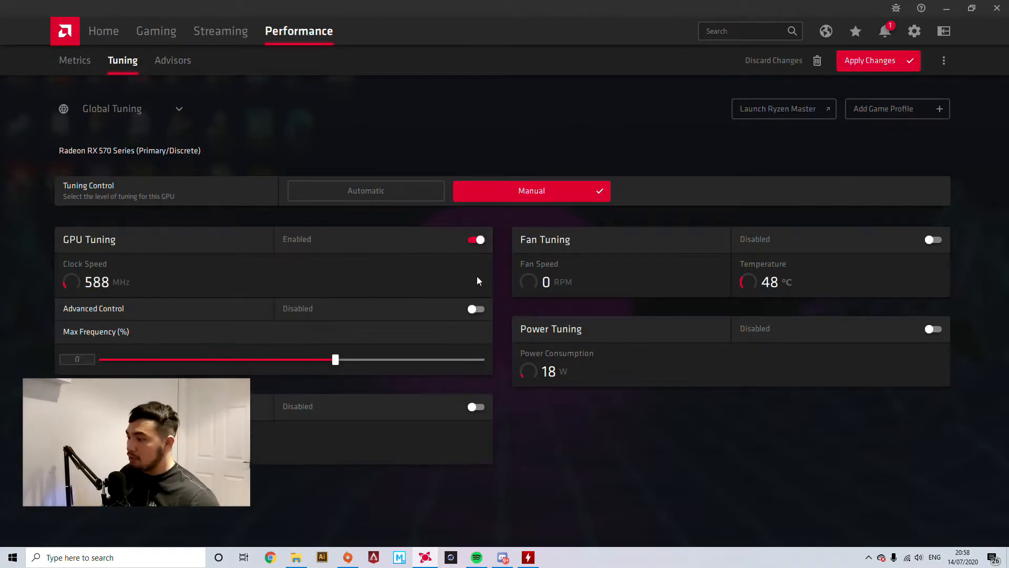
pyautogui.click(476, 407)
pyautogui.click(933, 239)
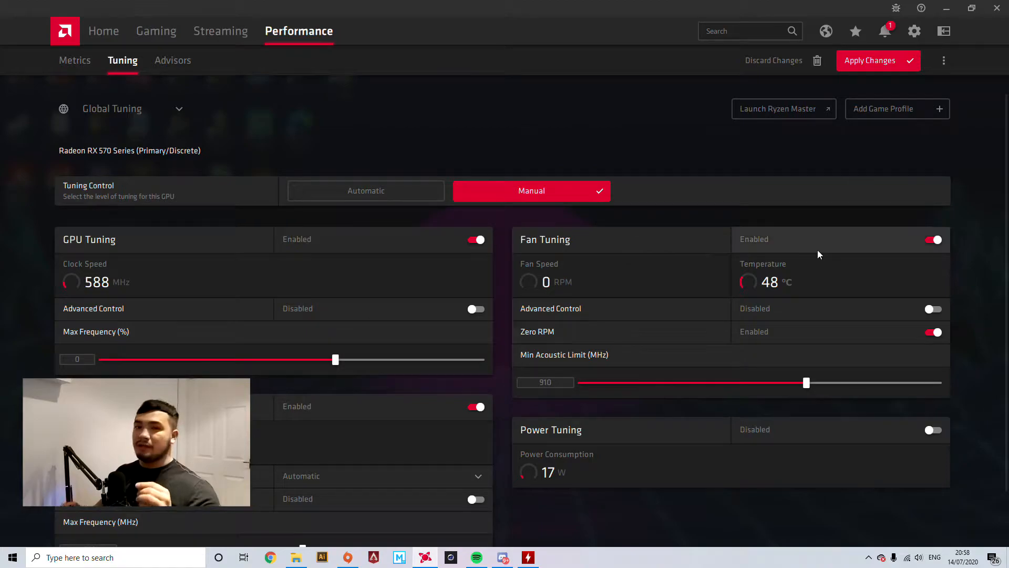
pyautogui.click(932, 241)
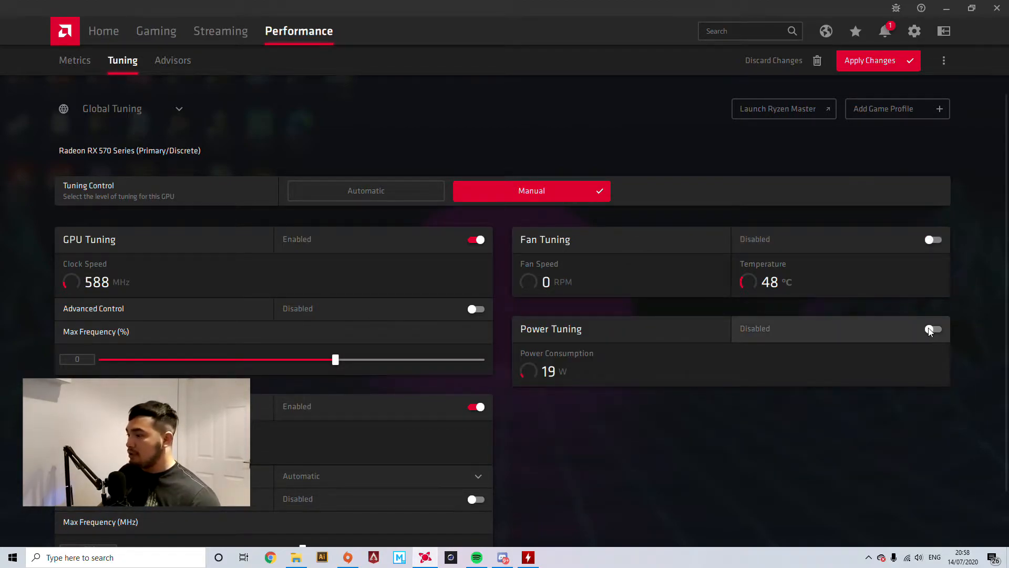
pyautogui.click(932, 329)
# Step: Enable Advanced Control for both VRAM Tuning and GPU Tuning
pyautogui.scroll(-1, 468, 441)
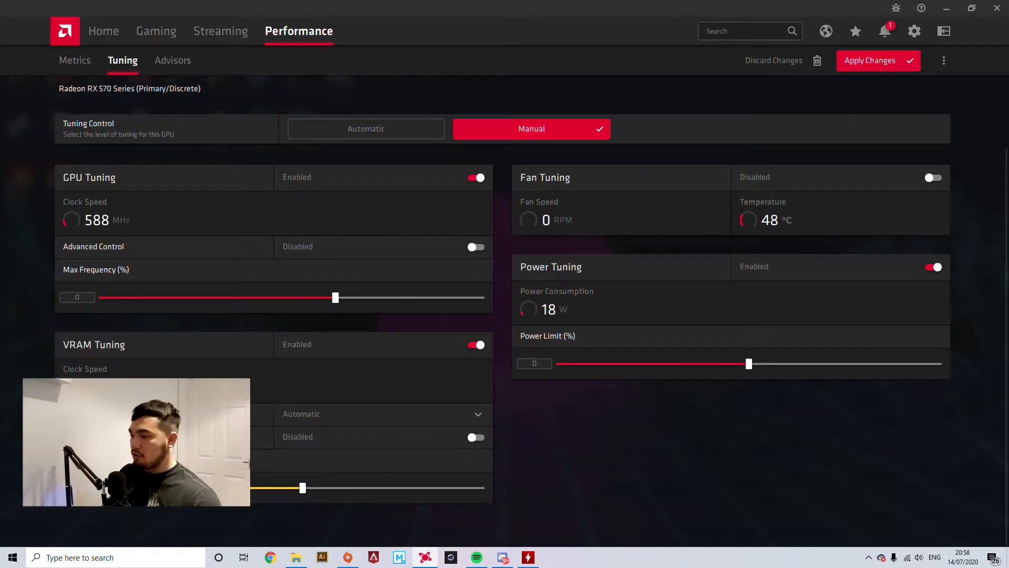
pyautogui.click(478, 438)
pyautogui.scroll(1, 479, 311)
pyautogui.click(479, 312)
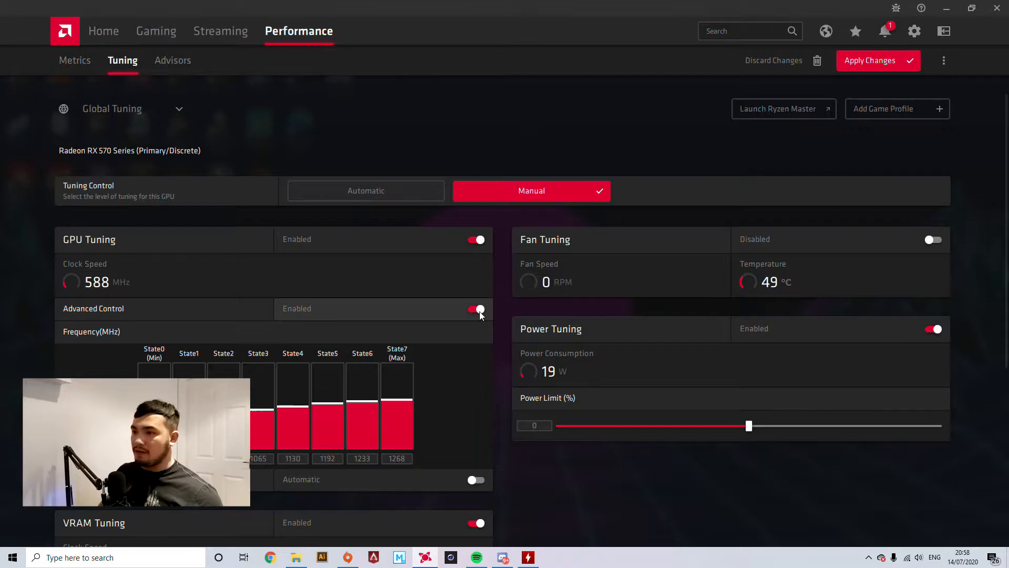
# Step: Switch the GPU voltage control to manual and set the GPU's State7 (Max) frequency to 1400 MHz
pyautogui.scroll(-1, 469, 284)
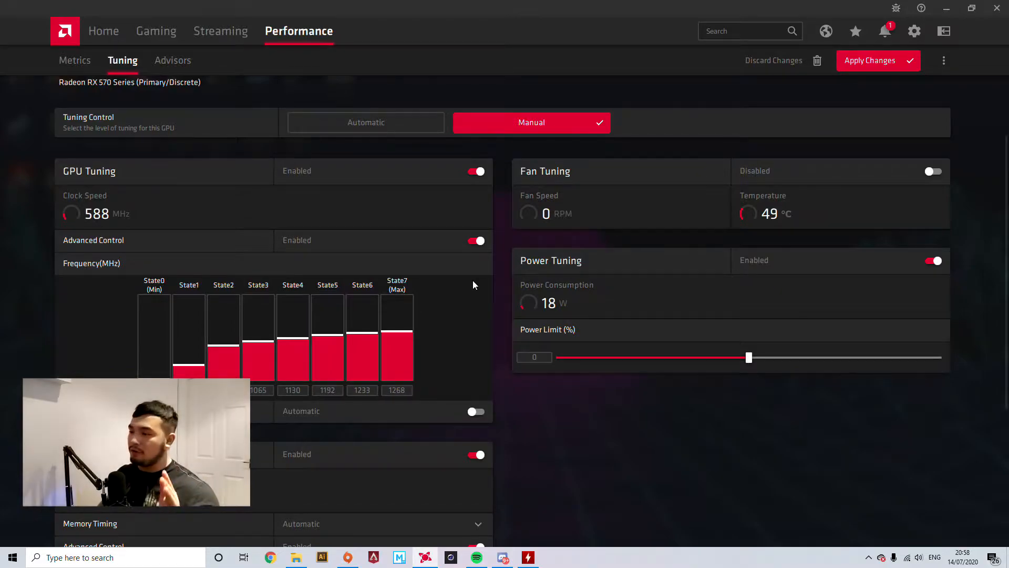
pyautogui.scroll(-1, 461, 310)
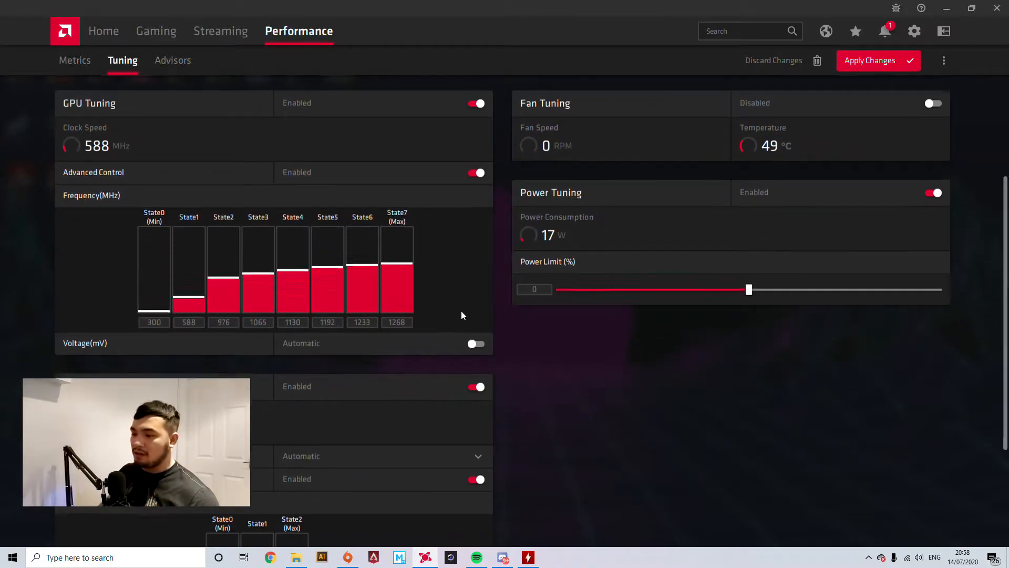
pyautogui.scroll(-2, 461, 313)
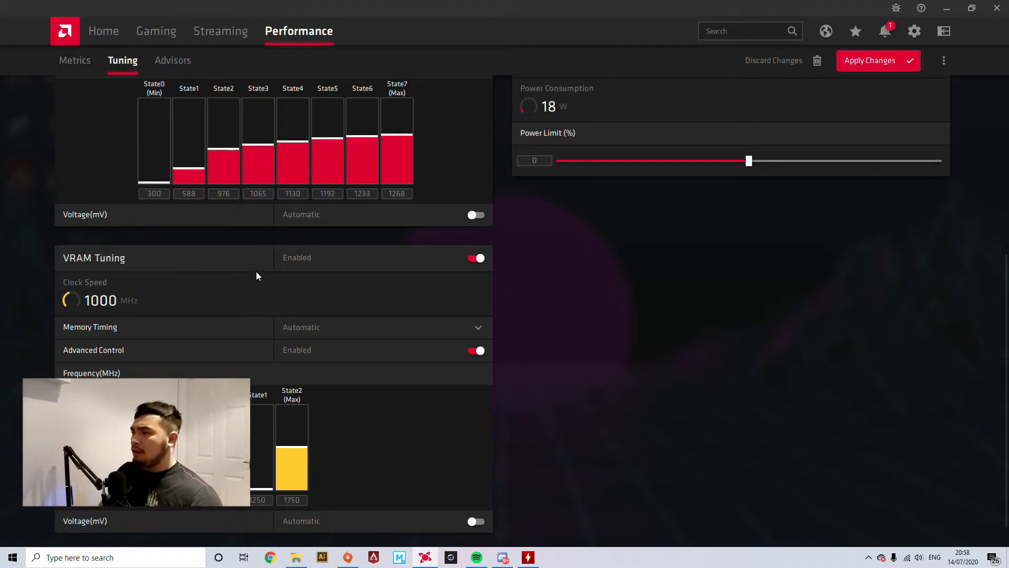
pyautogui.scroll(5, 311, 274)
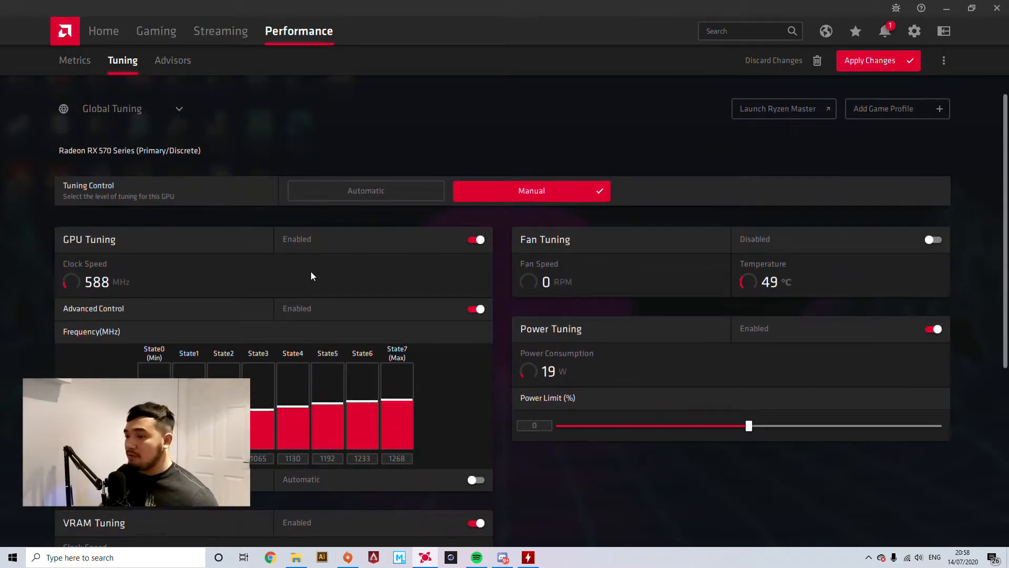
pyautogui.scroll(-1, 312, 272)
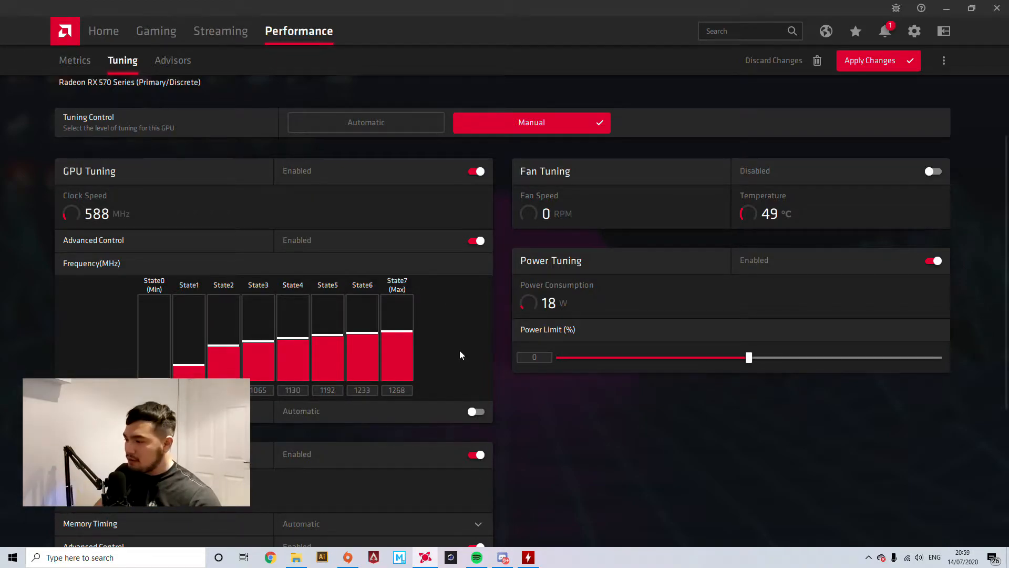
pyautogui.click(476, 411)
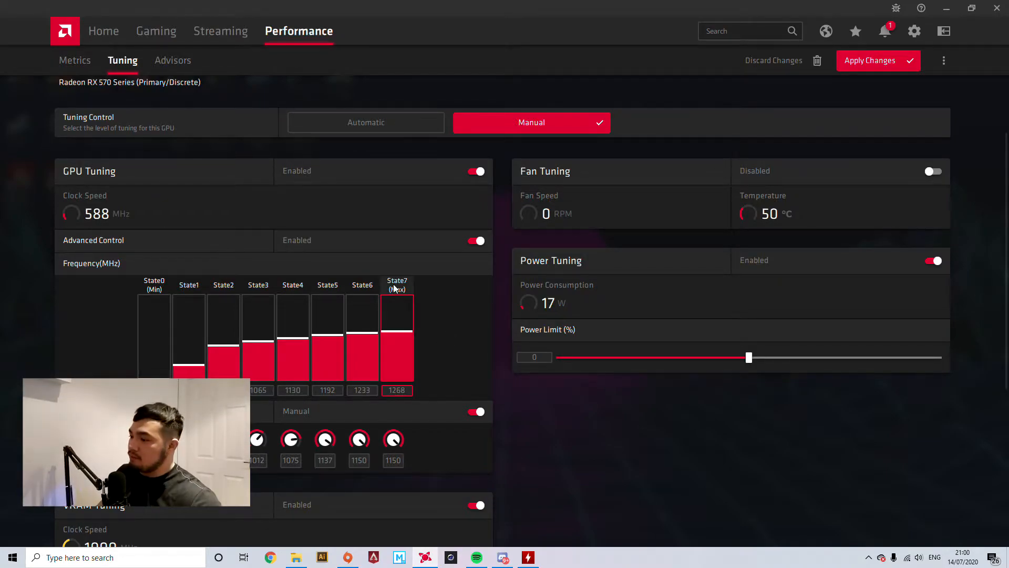
pyautogui.doubleClick(391, 390)
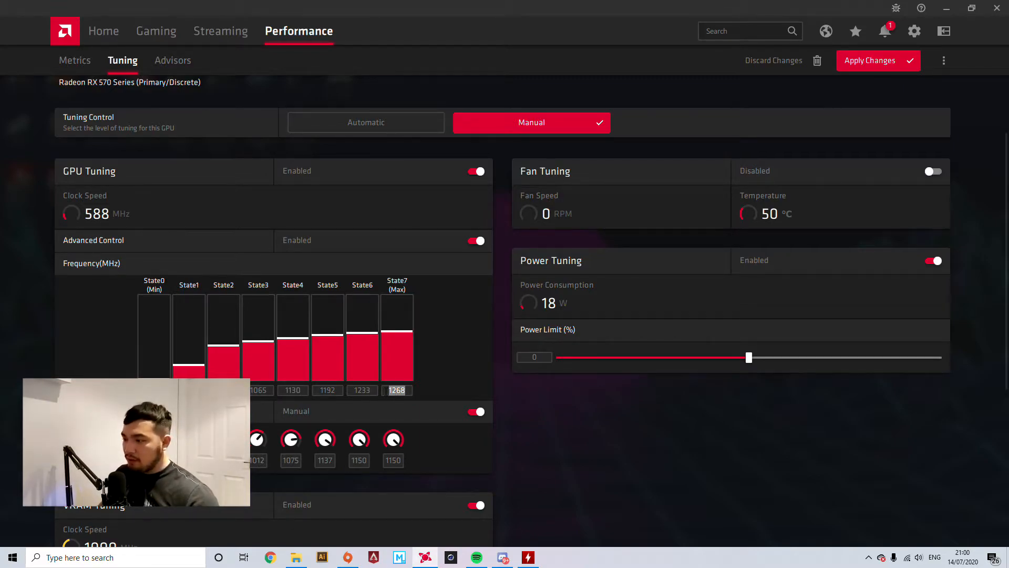
pyautogui.write('1400')
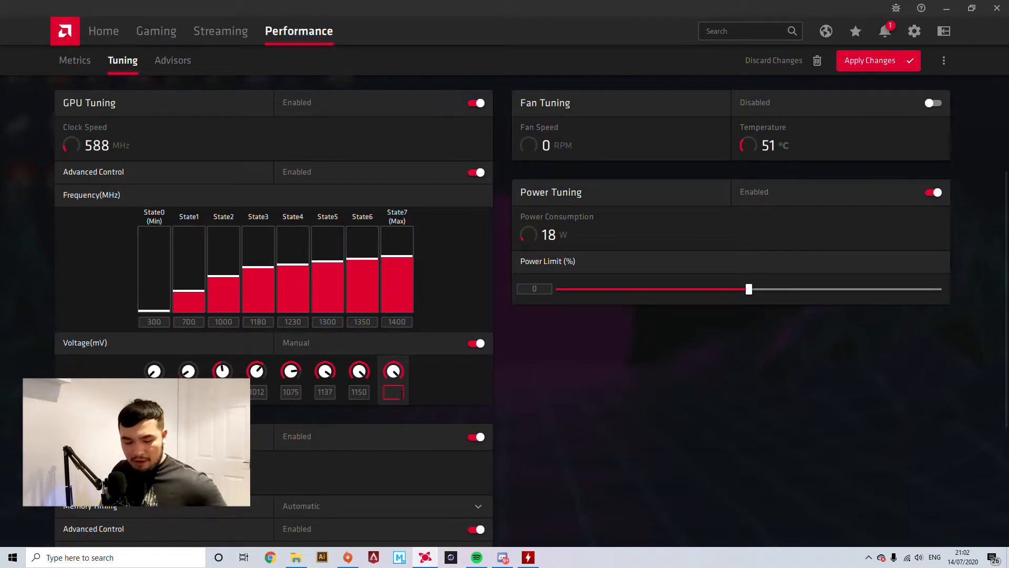
# Step: Set the GPU's State7 voltage to 1080 mV
pyautogui.write('1090')
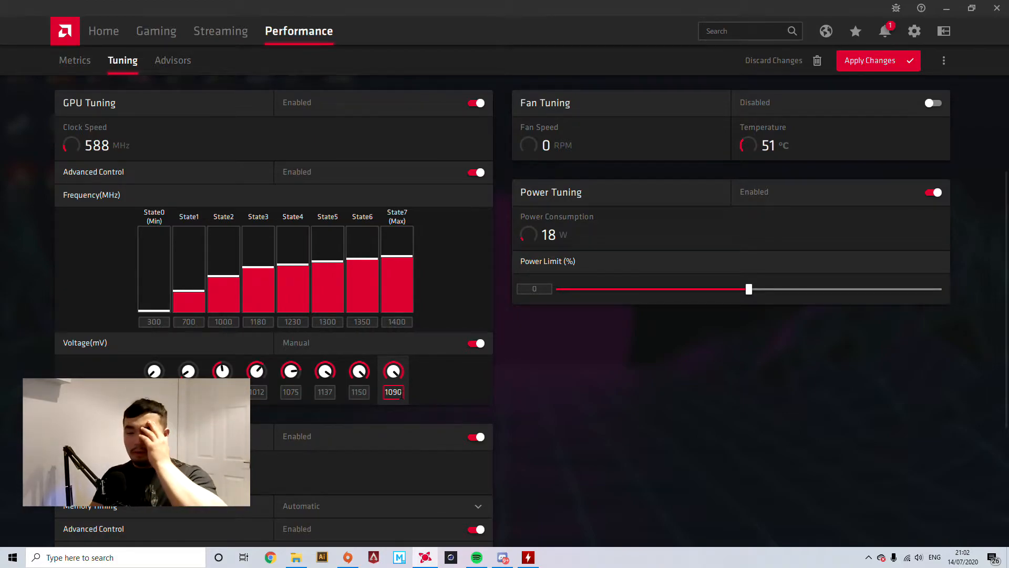
pyautogui.press('BackSpace')
pyautogui.press('BackSpace')
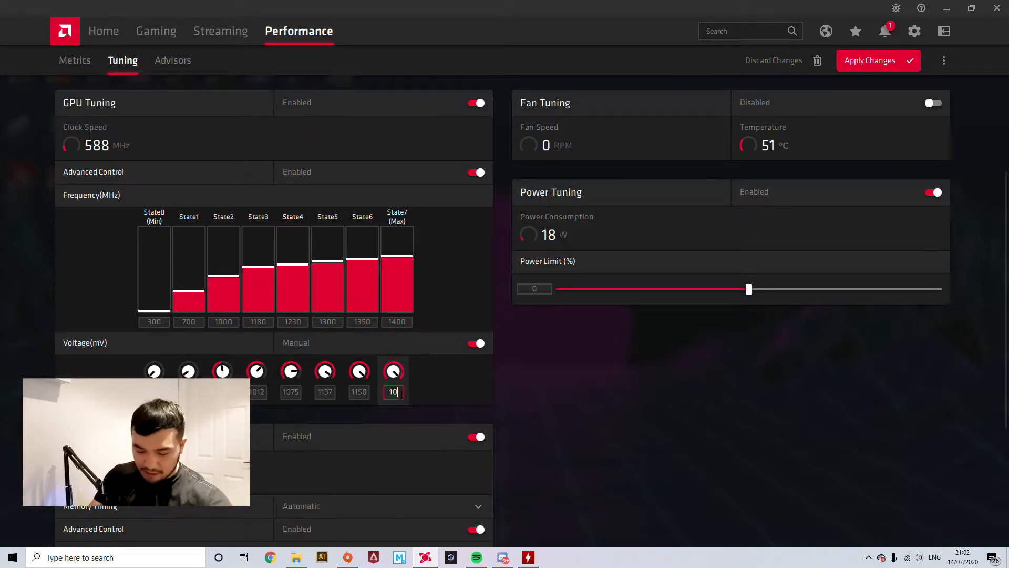
pyautogui.write('80')
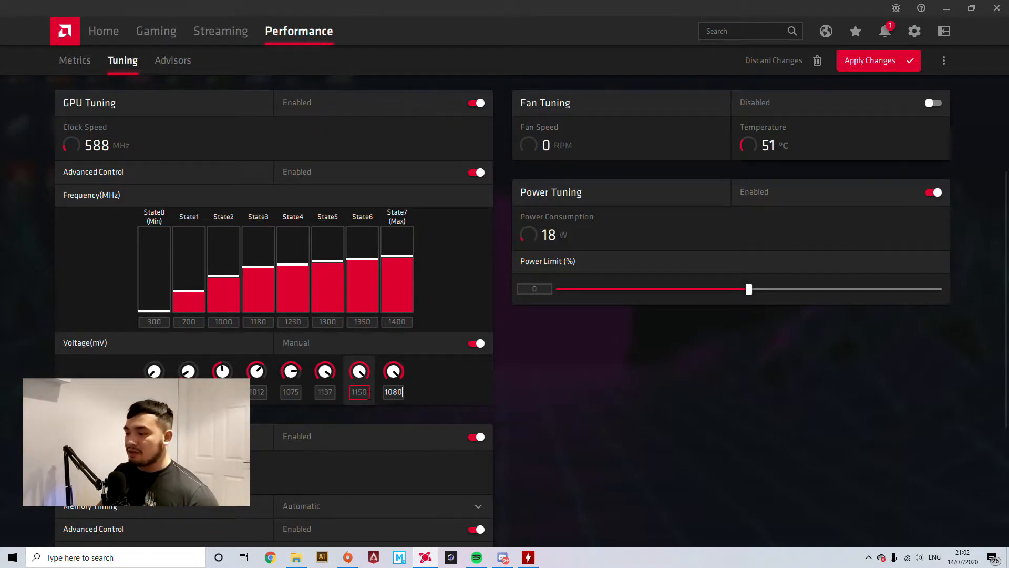
pyautogui.click(367, 392)
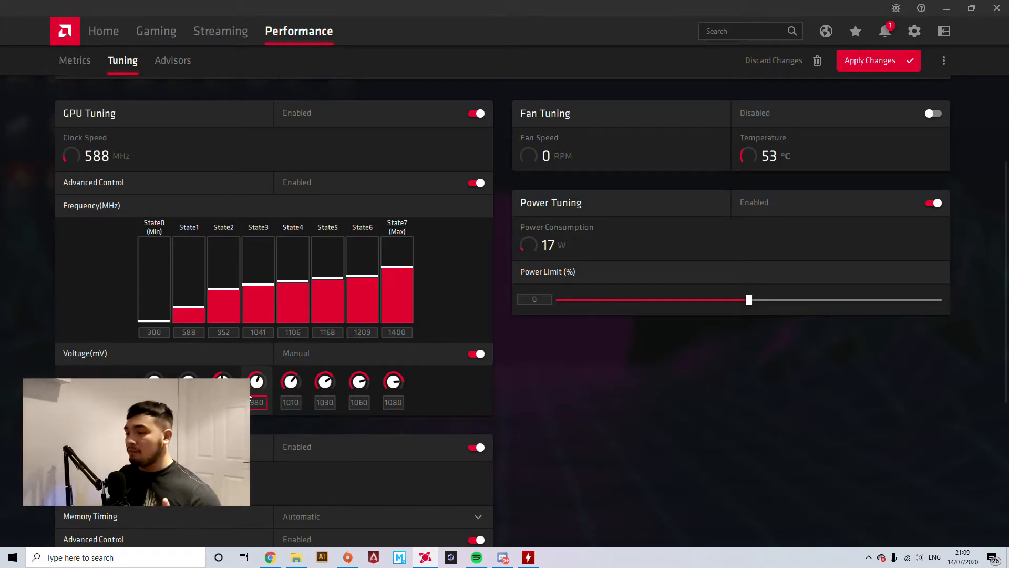
# Step: Set the Power Limit under Power Tuning to 30%
pyautogui.scroll(-5, 252, 393)
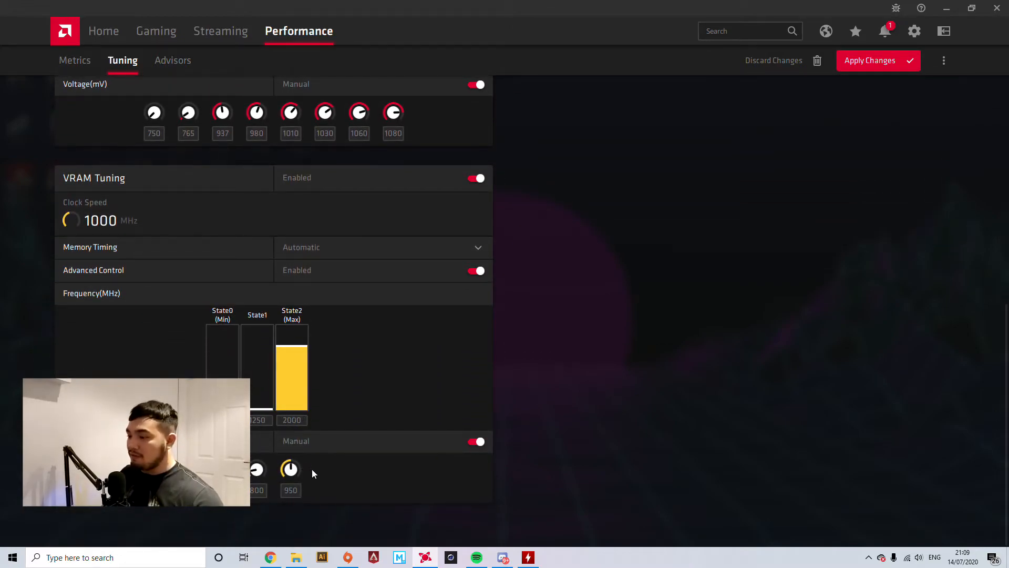
pyautogui.scroll(1, 483, 438)
pyautogui.scroll(7, 483, 440)
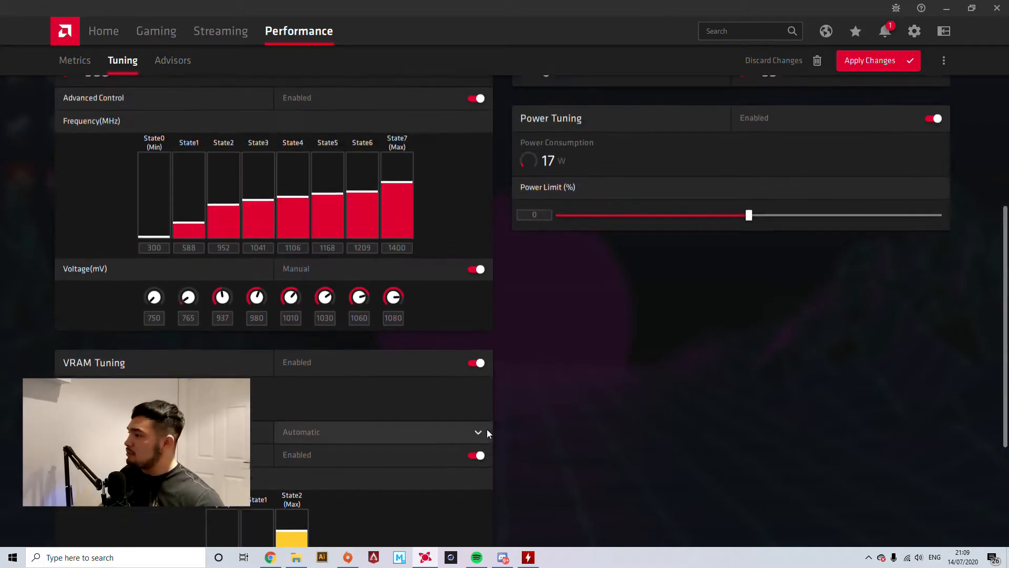
pyautogui.scroll(-2, 657, 350)
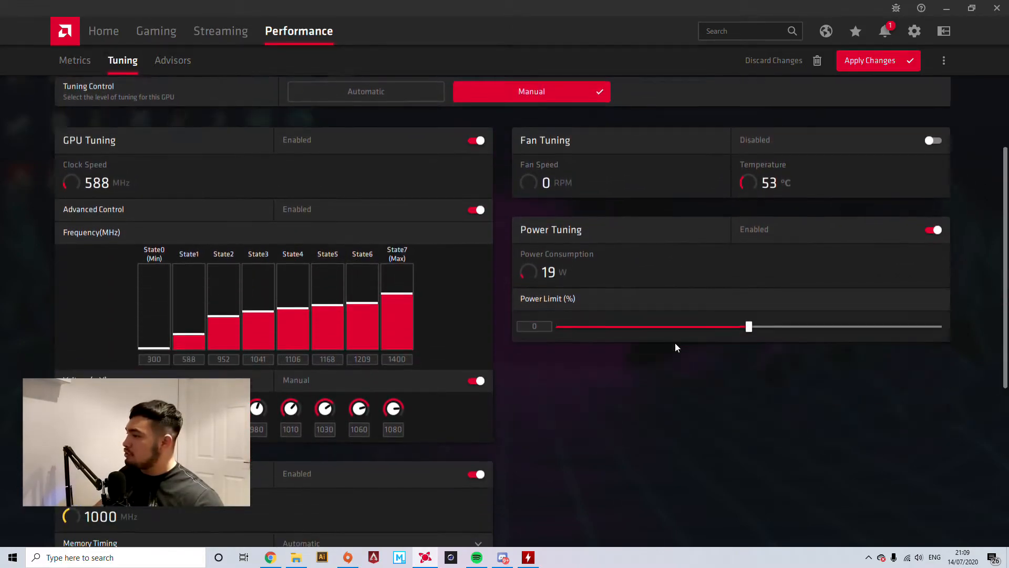
pyautogui.moveTo(748, 308); pyautogui.dragTo(861, 311)
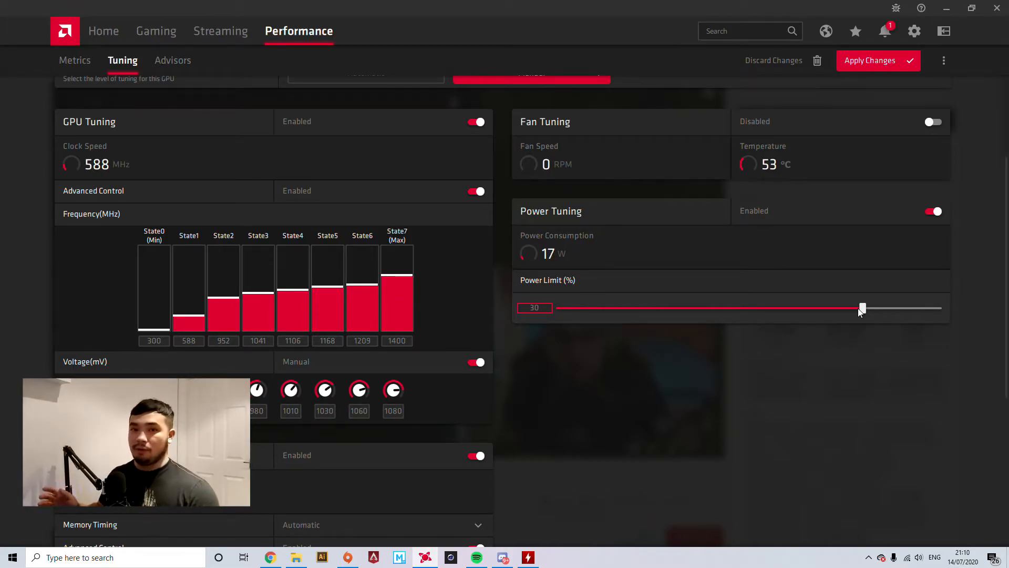
# Step: Save the current tuning settings as an XML profile named "profile 1, test 1 (1400mhz)"
pyautogui.scroll(-5, 636, 363)
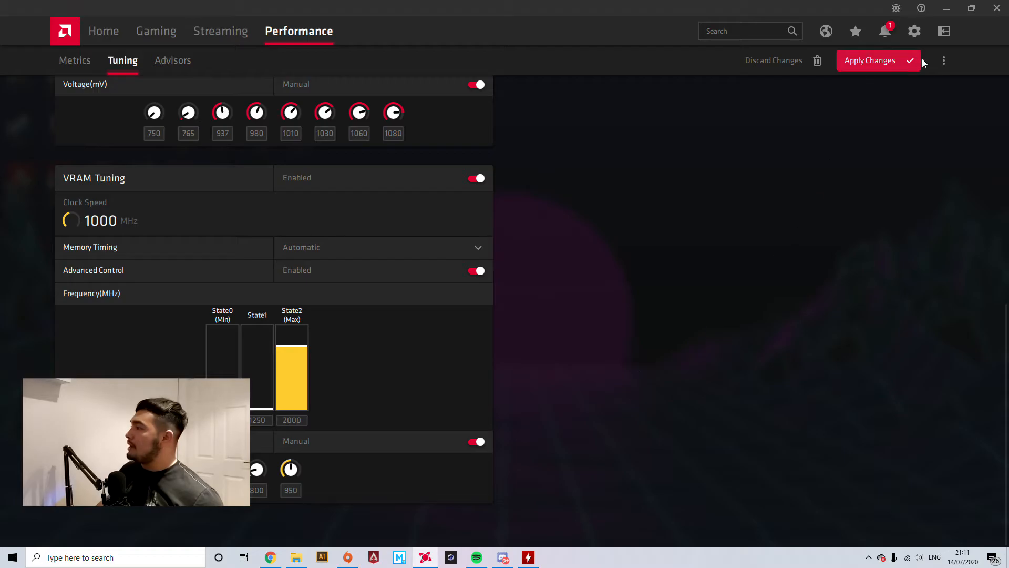
pyautogui.click(948, 60)
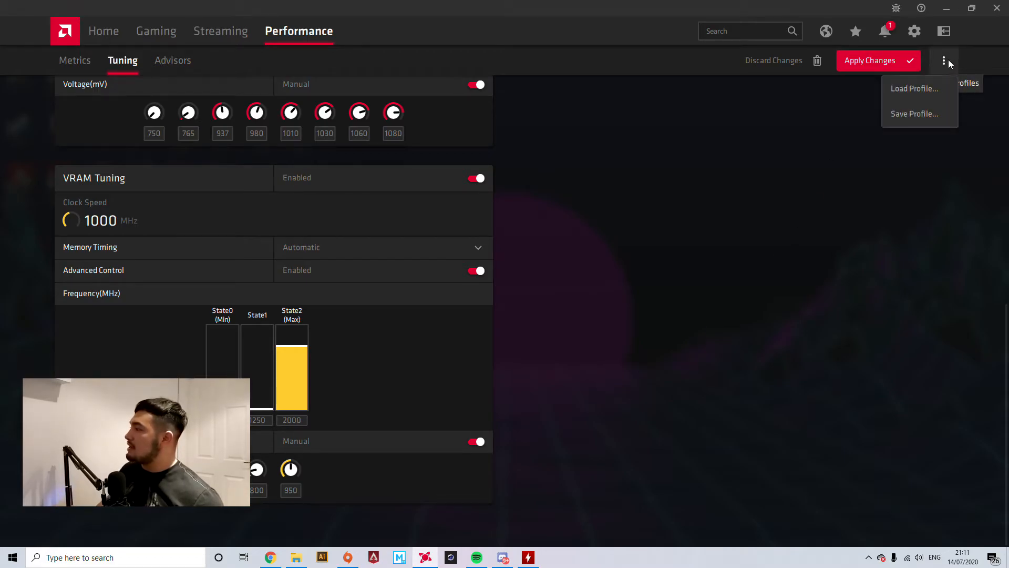
pyautogui.click(925, 113)
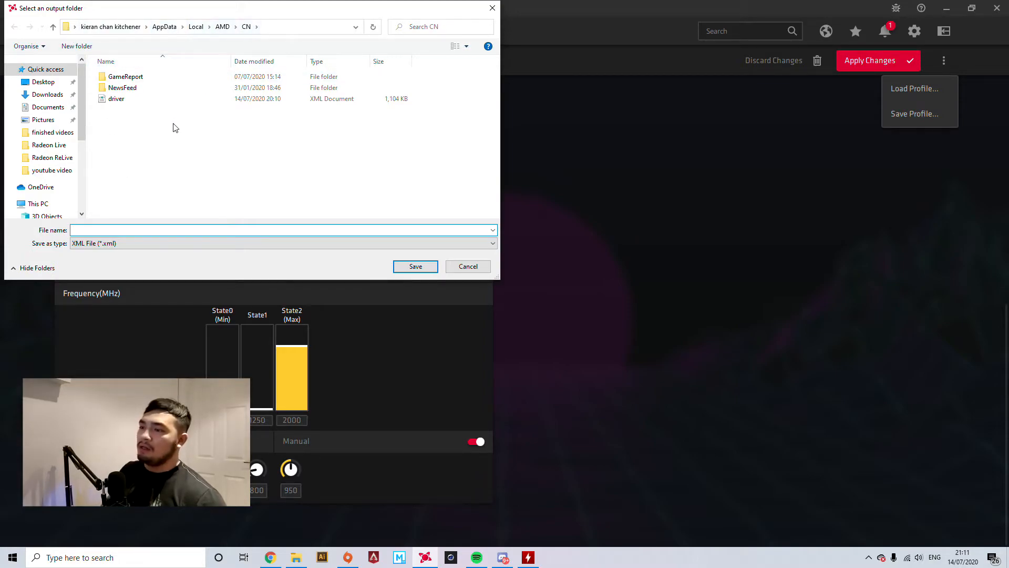
pyautogui.click(136, 230)
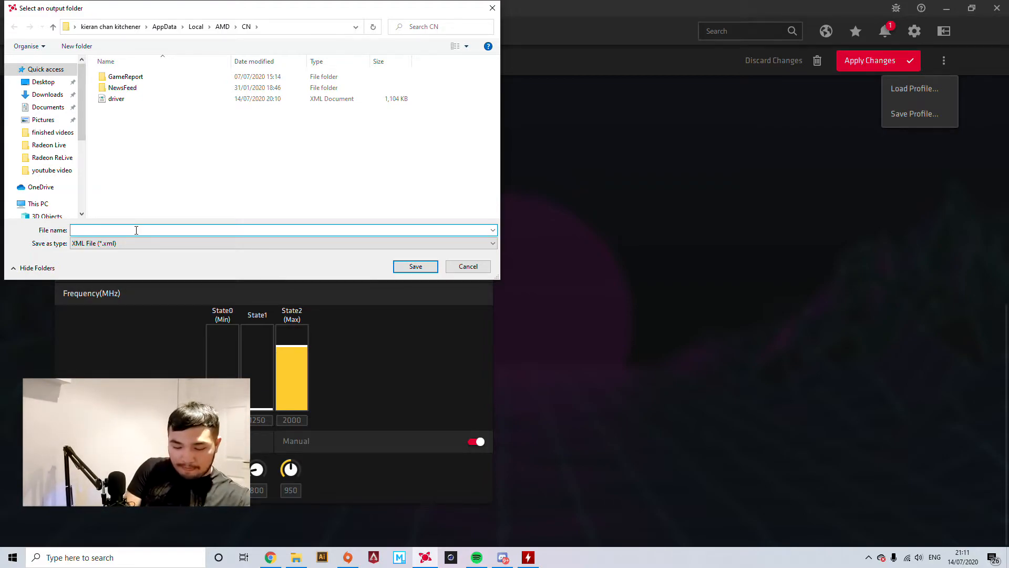
pyautogui.write('profi')
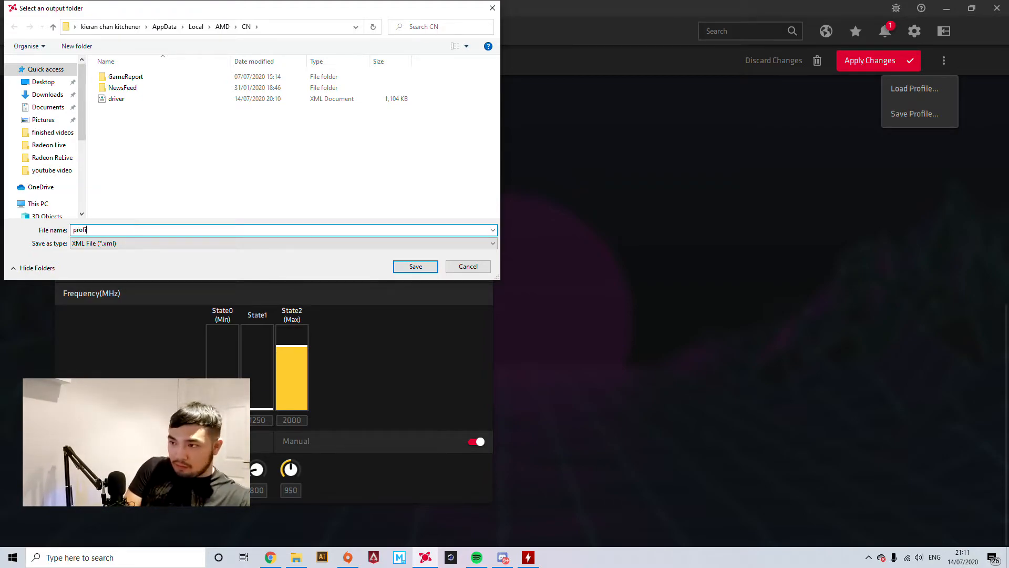
pyautogui.write('le 1, test')
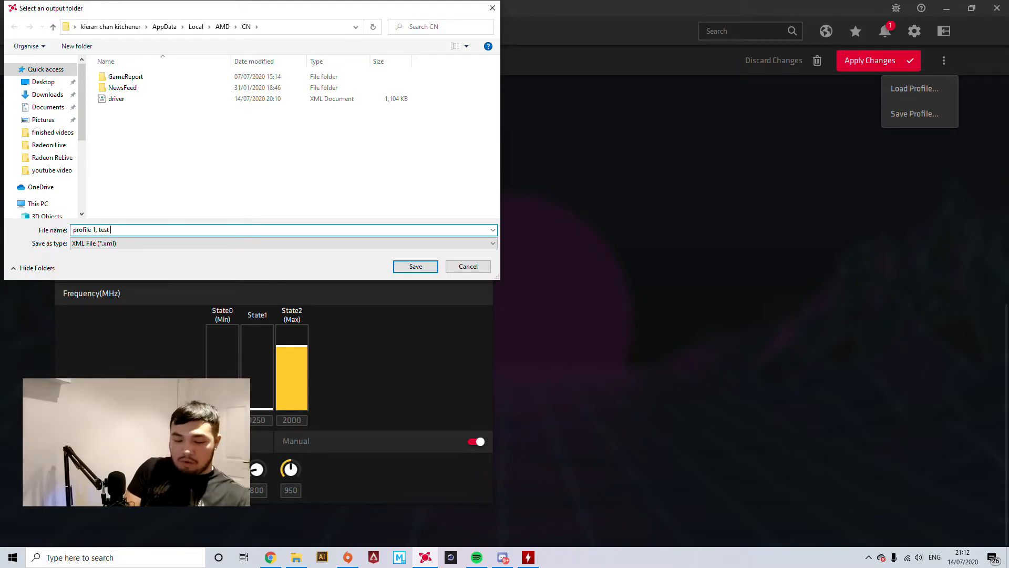
pyautogui.write(' 1')
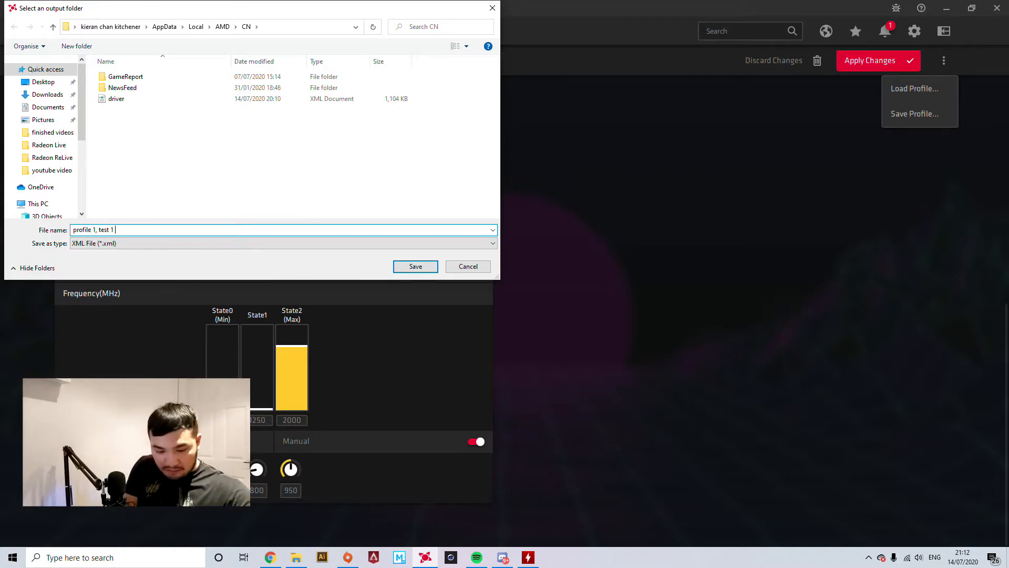
pyautogui.write(' (140')
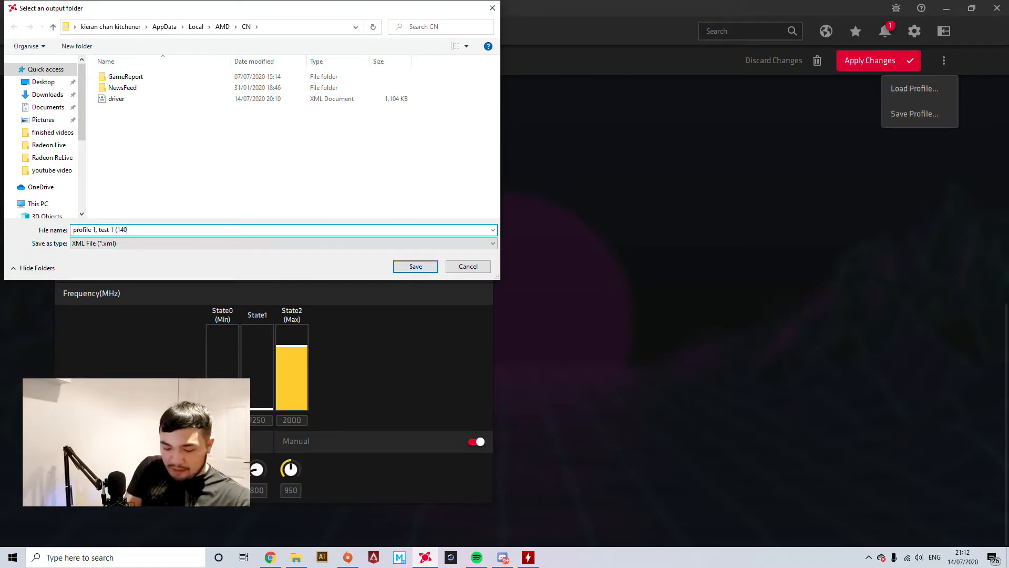
pyautogui.write('0mhz')
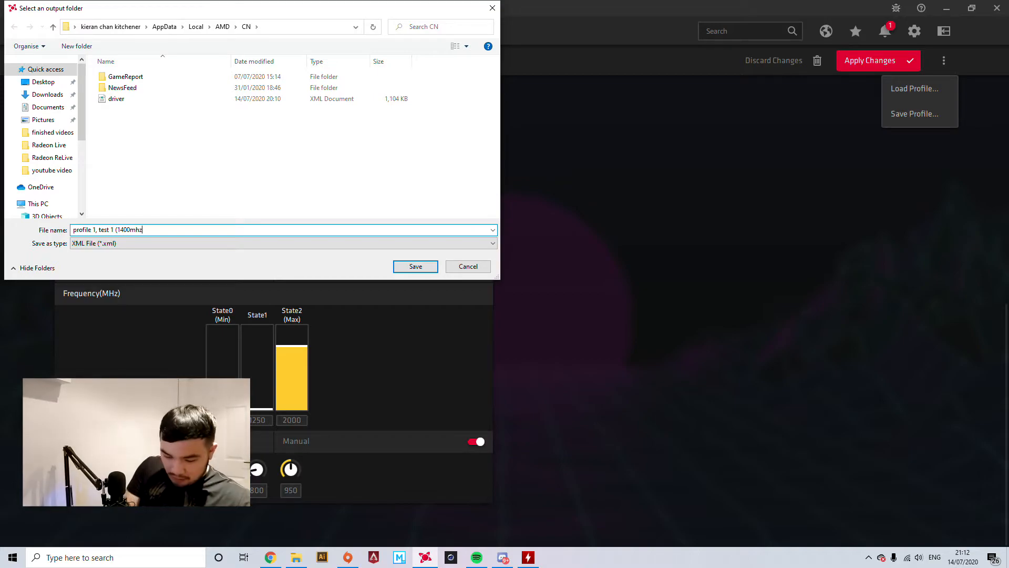
pyautogui.write(')')
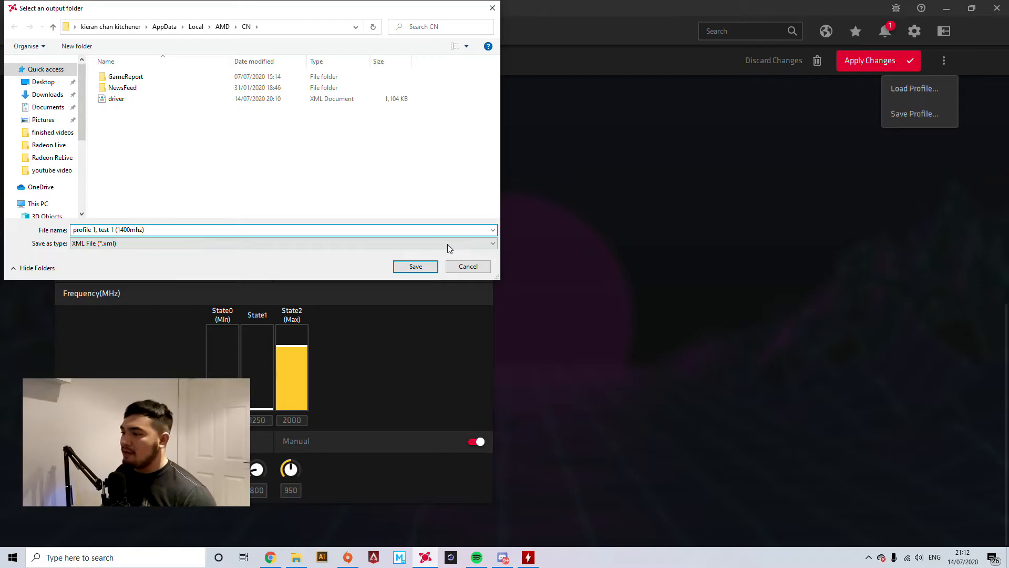
pyautogui.click(415, 266)
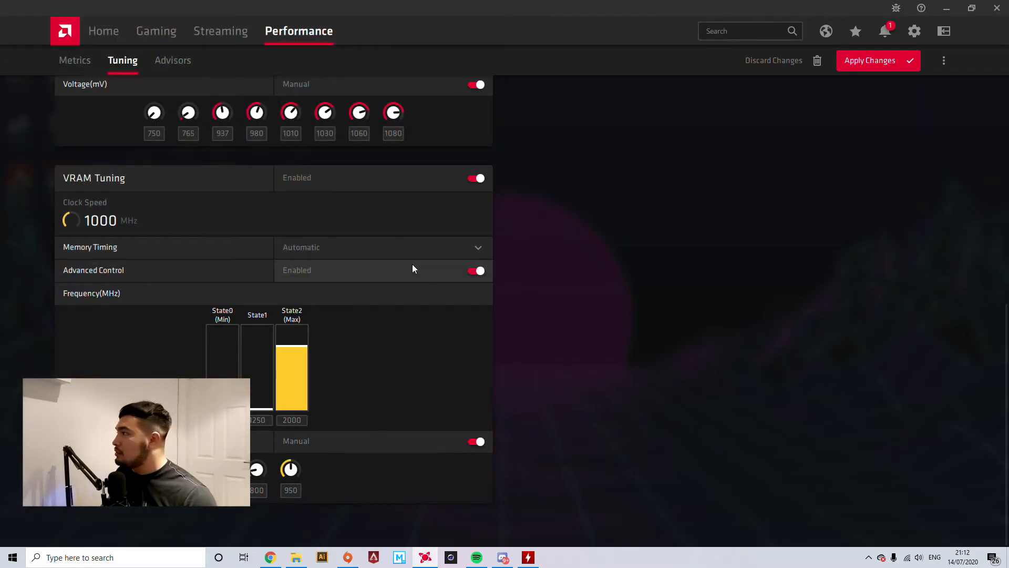
# Step: Apply the tuning changes and minimize the Radeon Software and HWMonitor windows
pyautogui.click(877, 61)
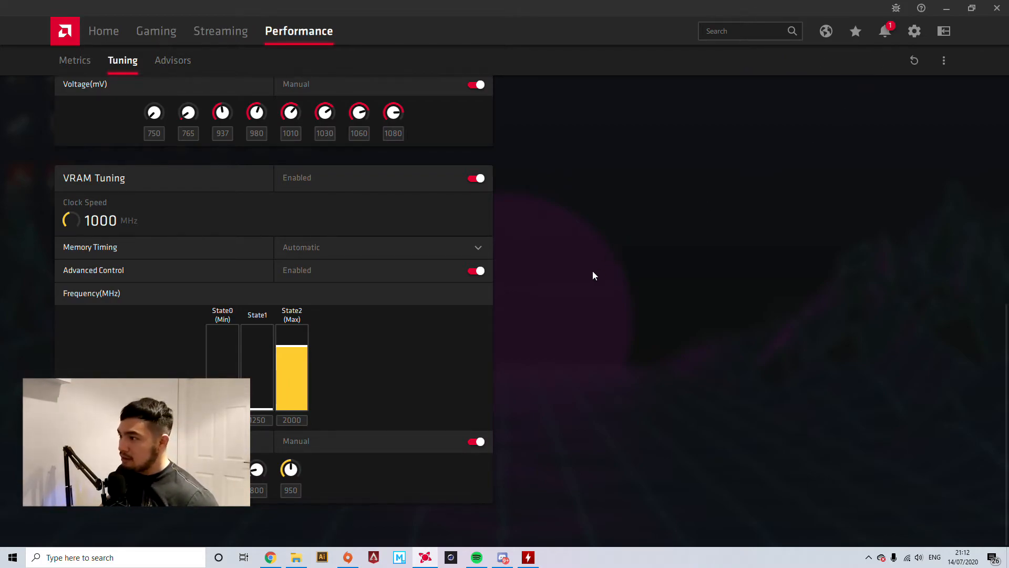
pyautogui.scroll(8, 592, 270)
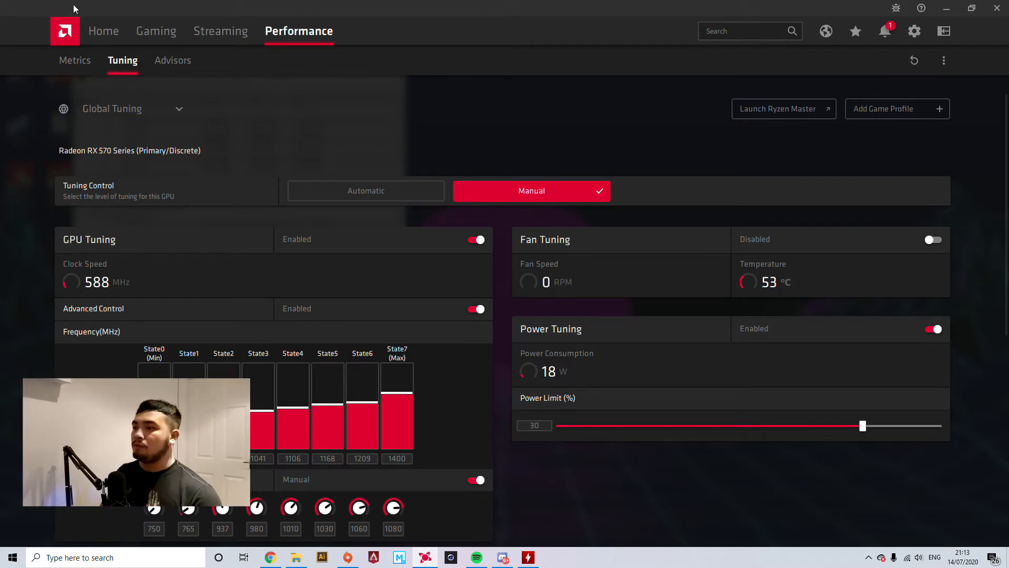
pyautogui.click(109, 29)
pyautogui.click(947, 7)
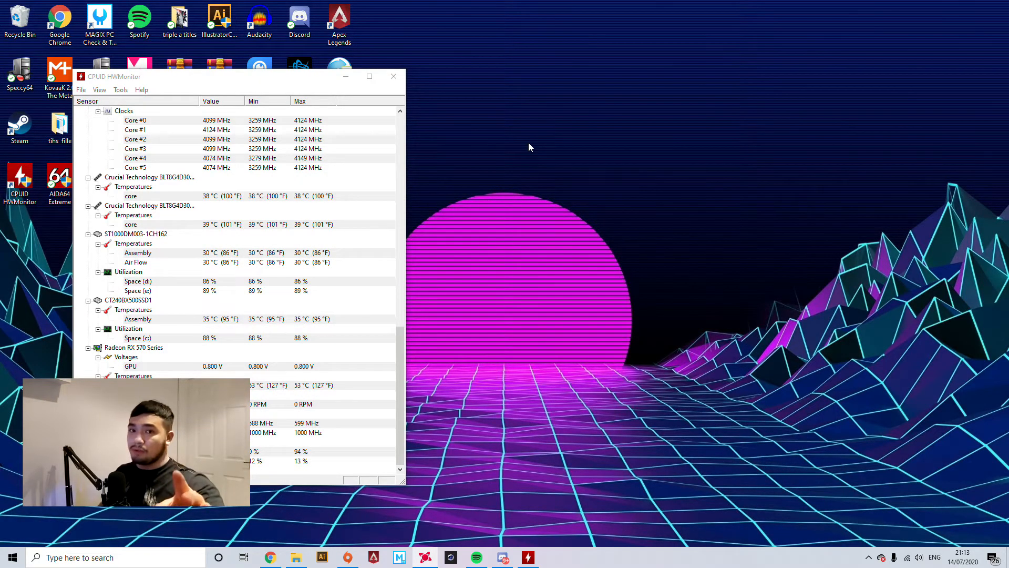
pyautogui.click(345, 76)
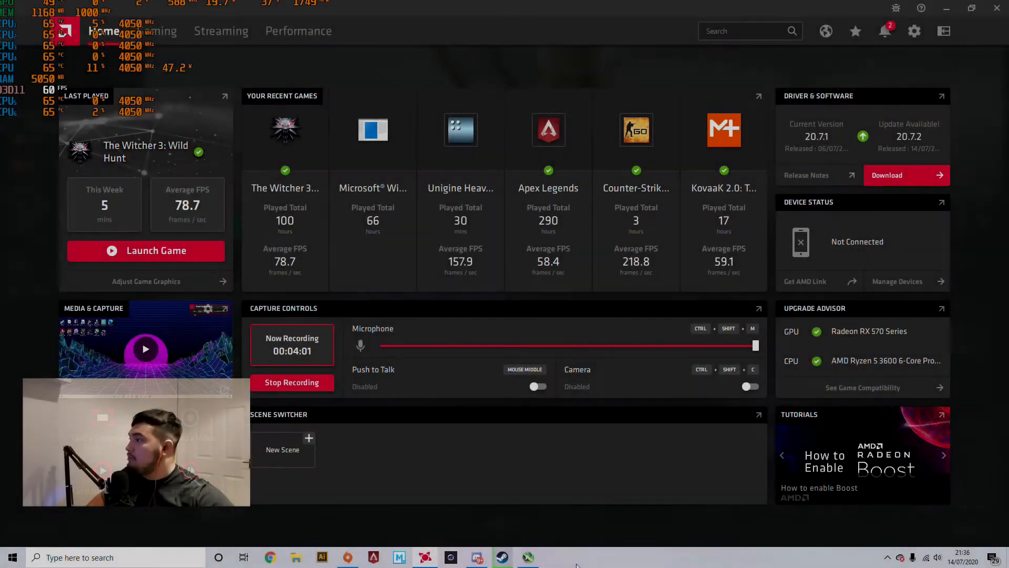
pyautogui.click(944, 12)
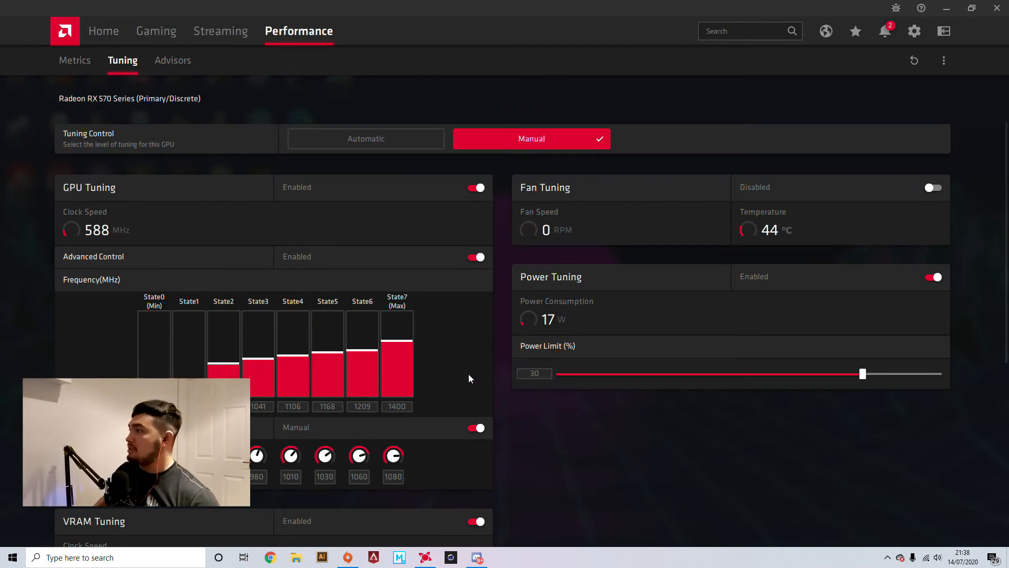
# Step: Read the fixed and known issues in the release notes of the available 20.7.2 driver update, and close the page
pyautogui.scroll(-2, 374, 407)
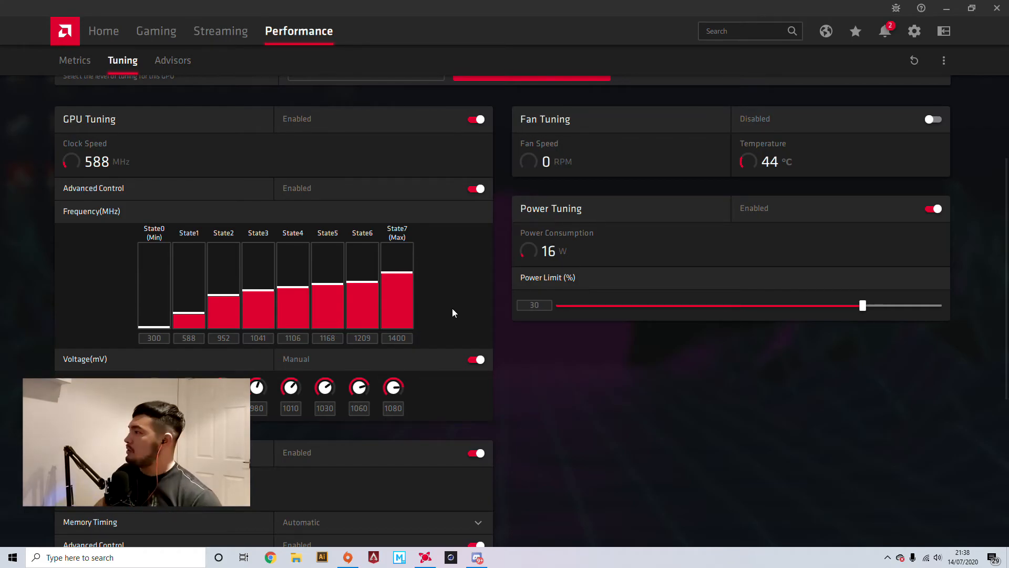
pyautogui.click(103, 29)
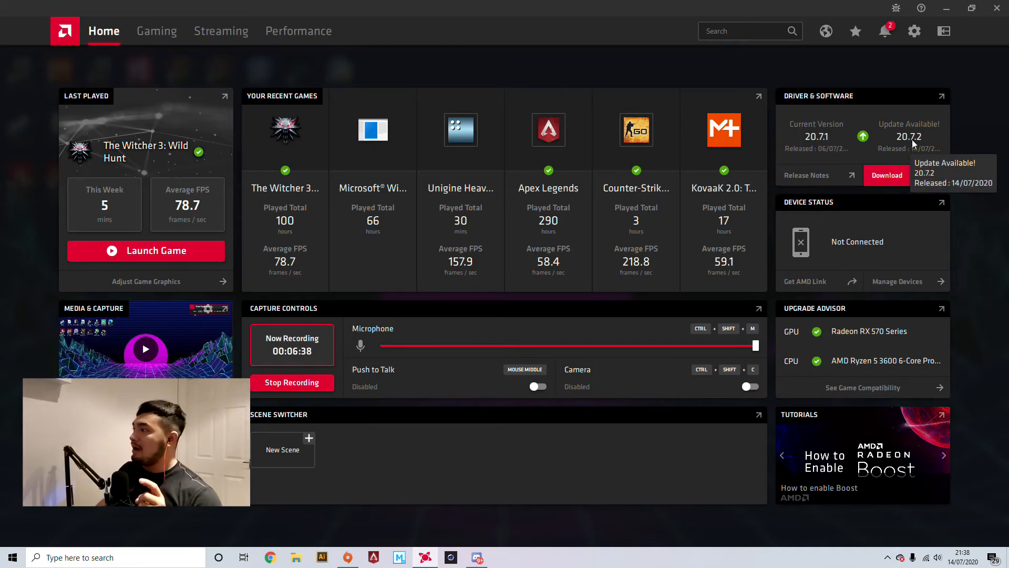
pyautogui.click(844, 181)
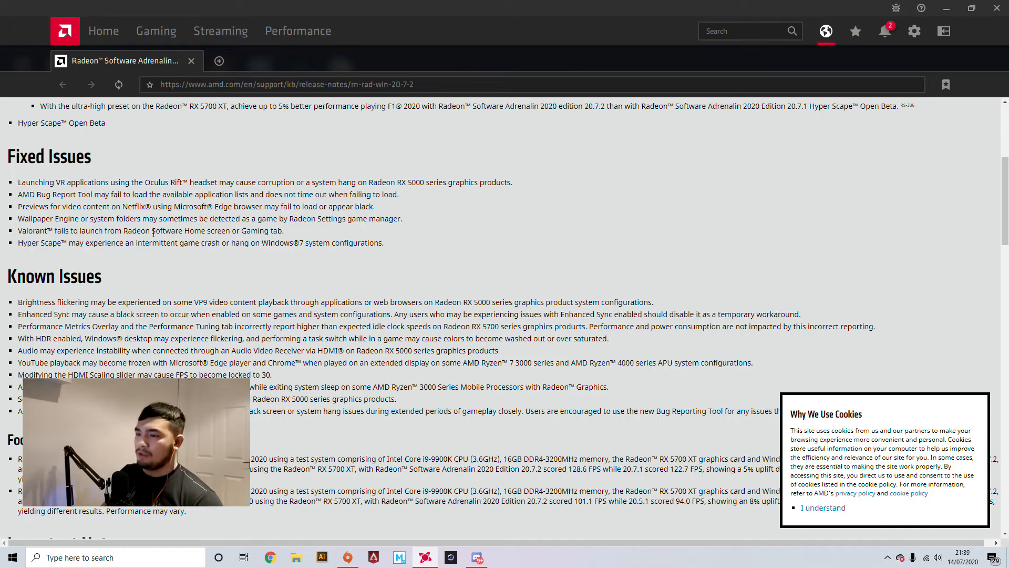
pyautogui.scroll(-1, 166, 265)
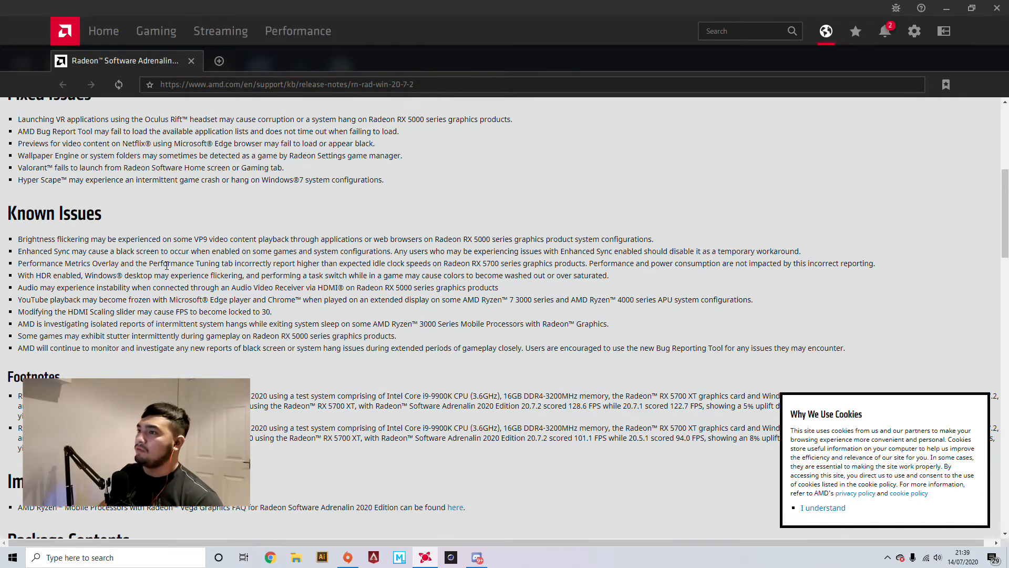
pyautogui.scroll(-2, 166, 266)
pyautogui.scroll(8, 166, 267)
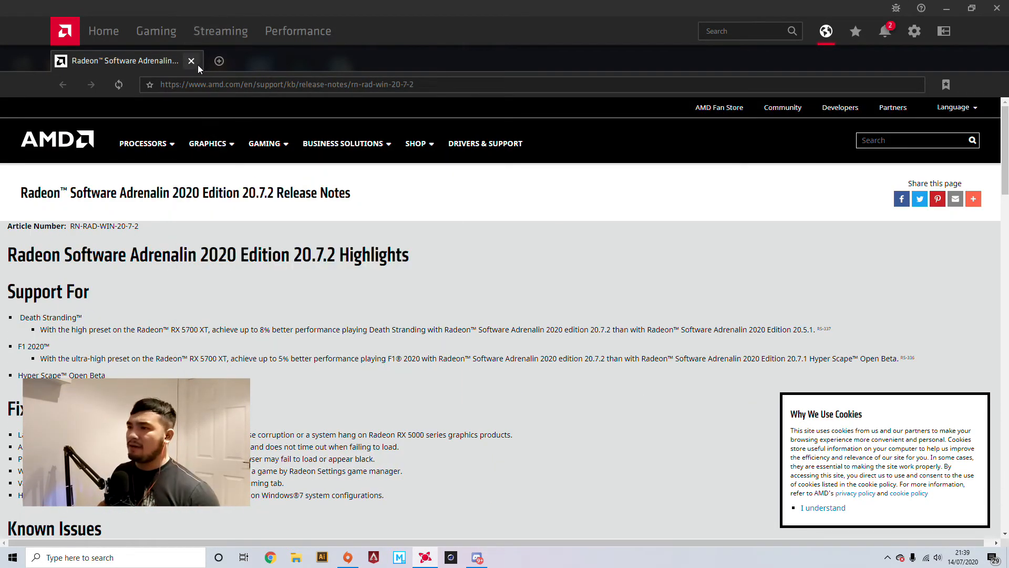
pyautogui.click(194, 63)
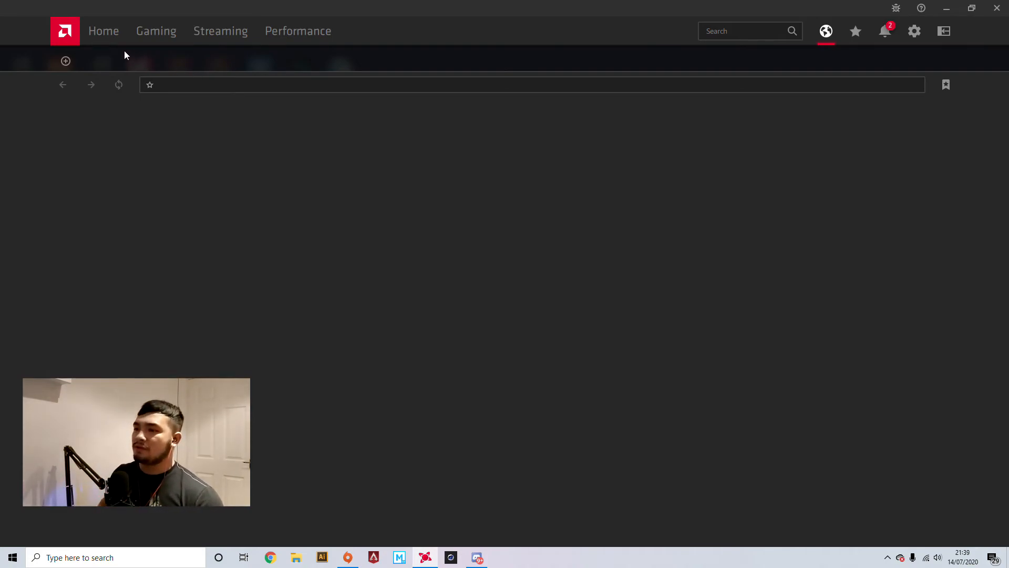
pyautogui.click(103, 33)
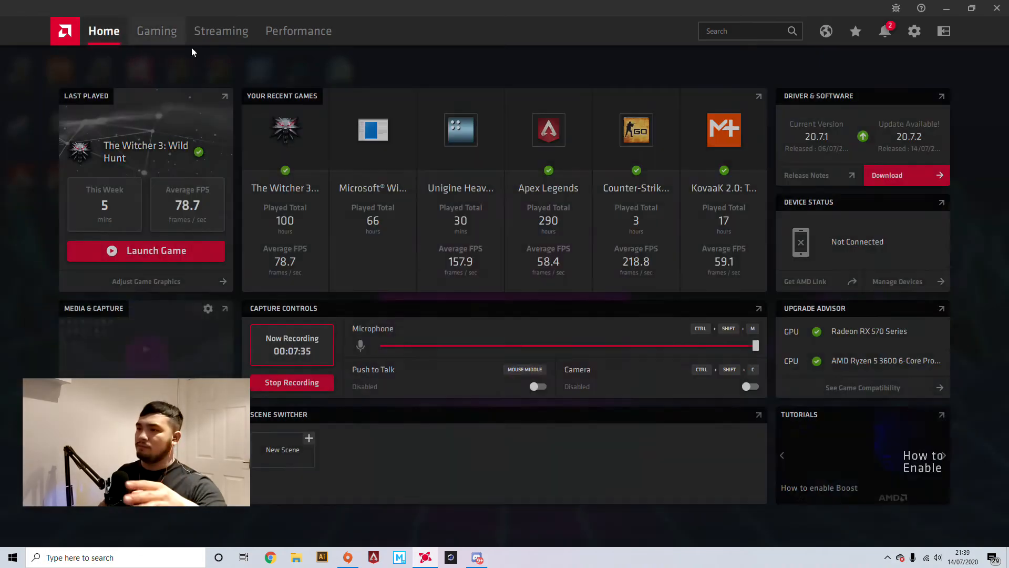
# Step: Review the applied GPU and VRAM frequencies, voltages and power limit in the performance tuning settings
pyautogui.click(300, 33)
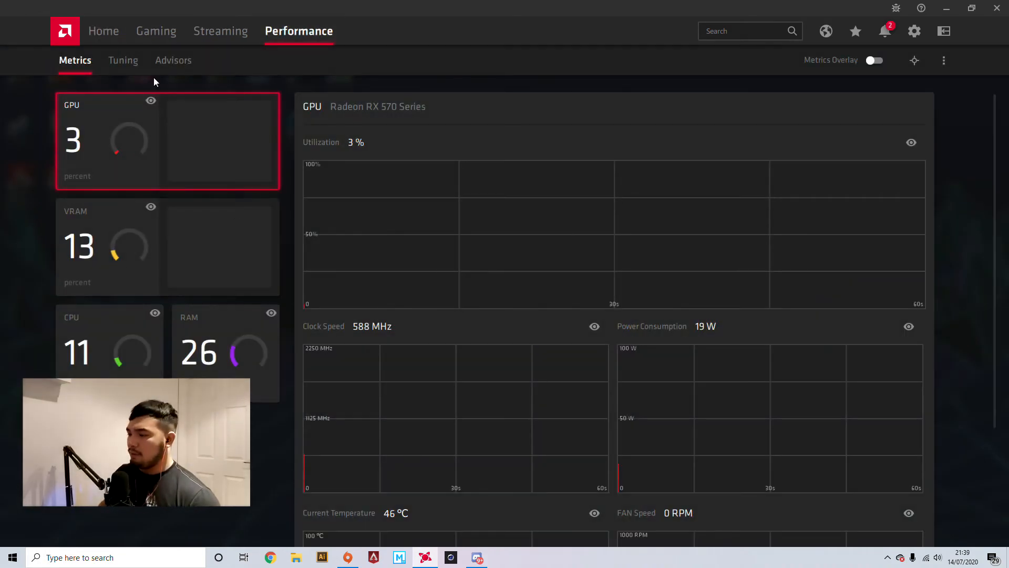
pyautogui.click(124, 60)
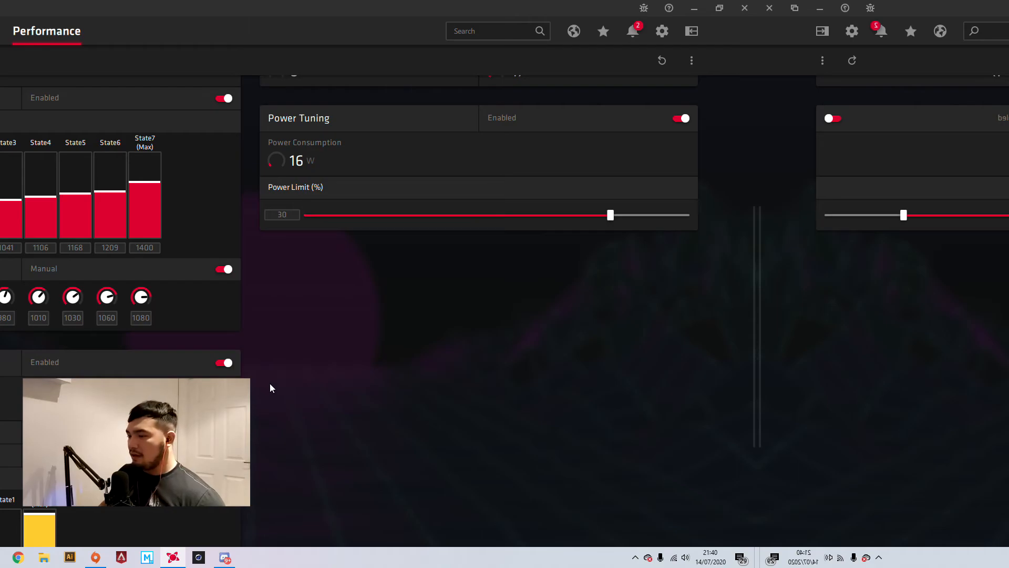
pyautogui.scroll(4, 270, 421)
pyautogui.scroll(-7, 269, 418)
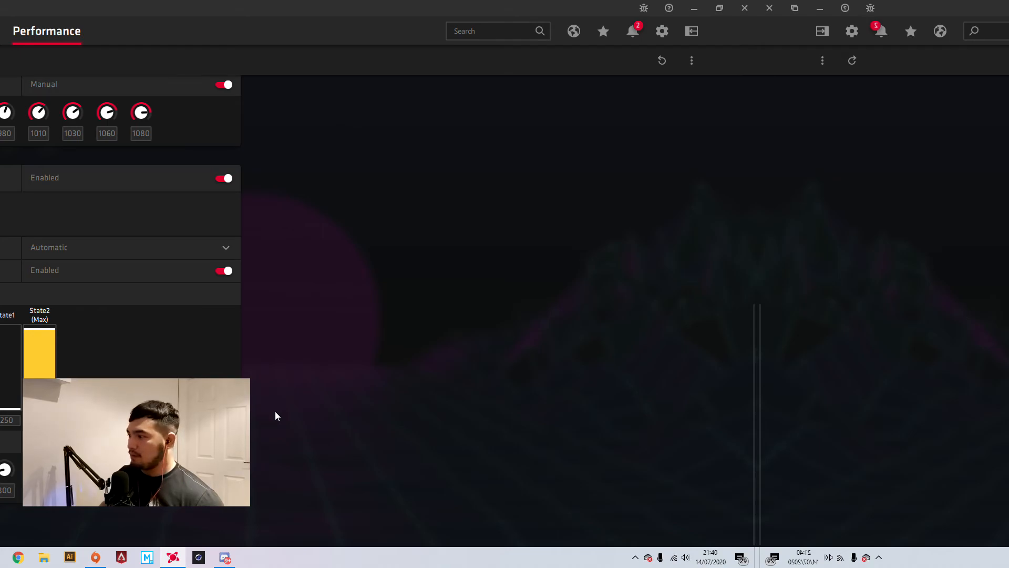
pyautogui.scroll(1, 274, 415)
pyautogui.scroll(5, 275, 429)
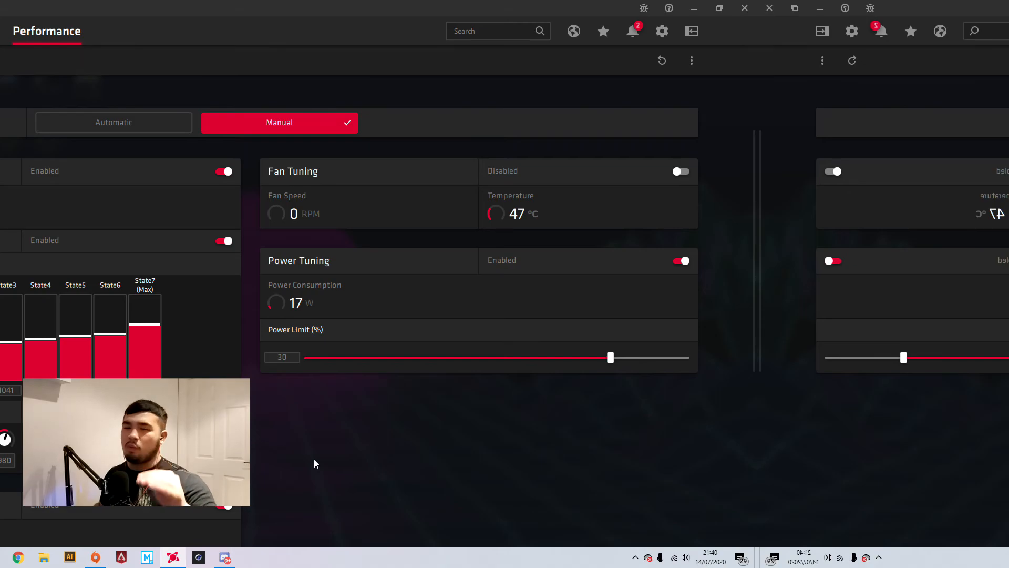
pyautogui.scroll(1, 314, 459)
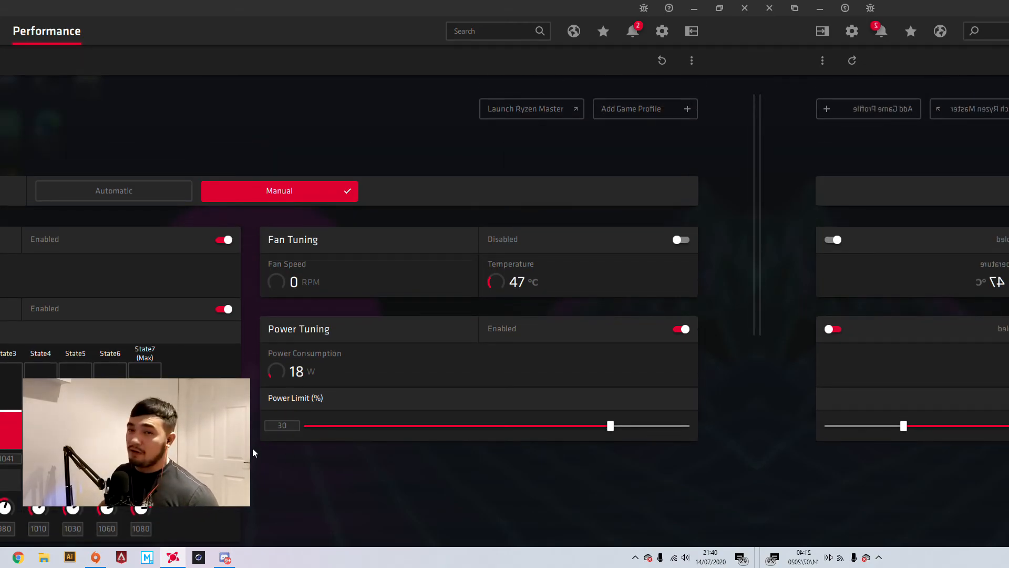
pyautogui.scroll(-3, 254, 448)
pyautogui.scroll(-3, 255, 446)
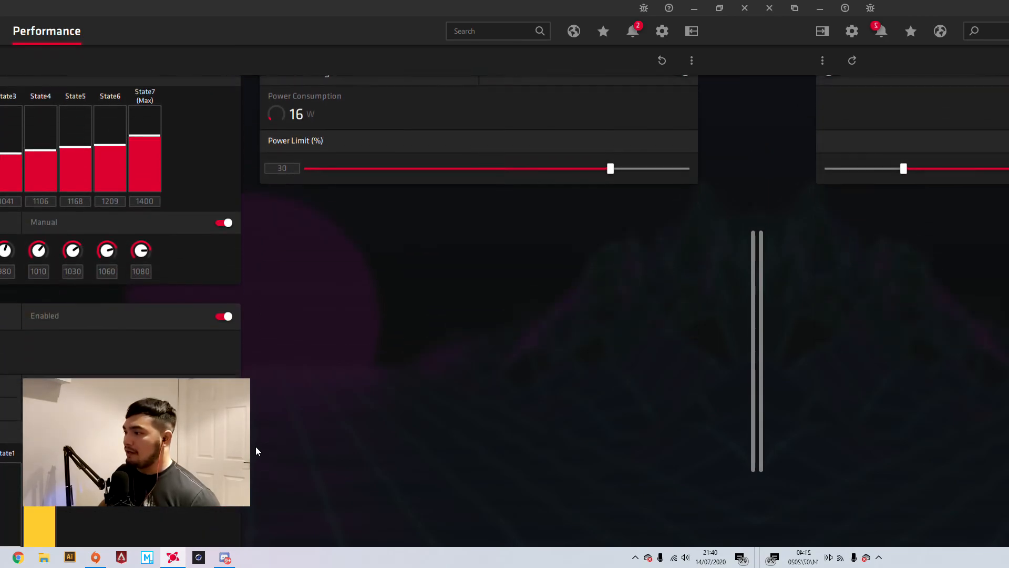
pyautogui.scroll(2, 273, 471)
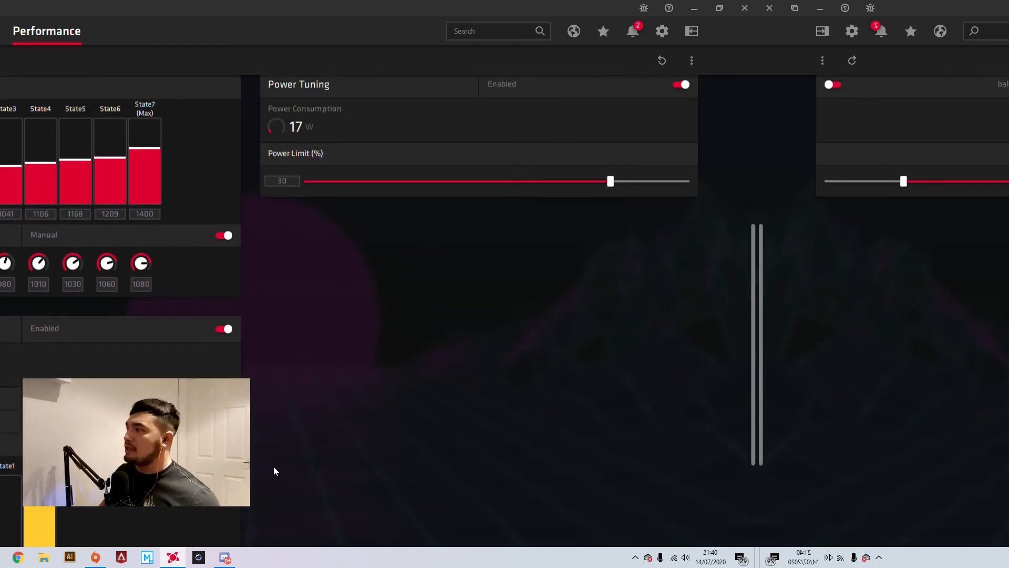